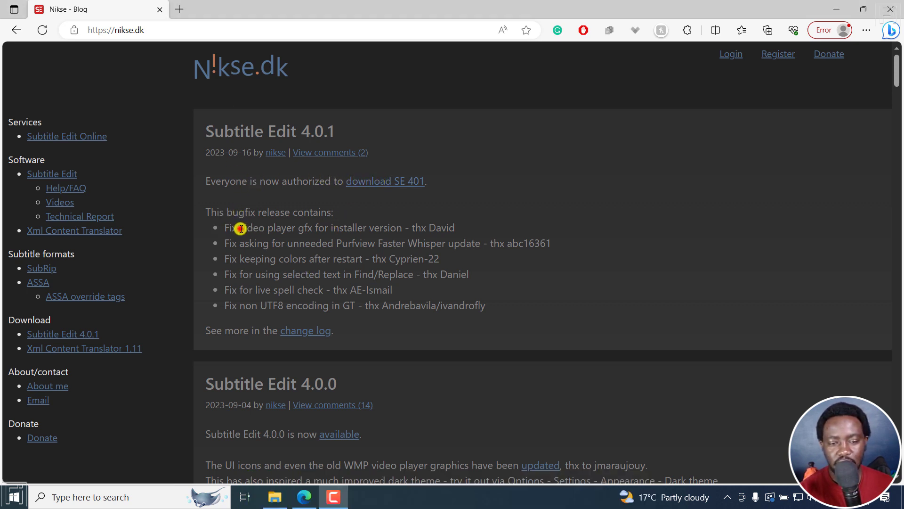
- Review the bug fixes listed for the Subtitle Edit 4.0.1 release on the Nikse blog
left_click_drag(239, 229, 398, 229)
left_click(400, 228)
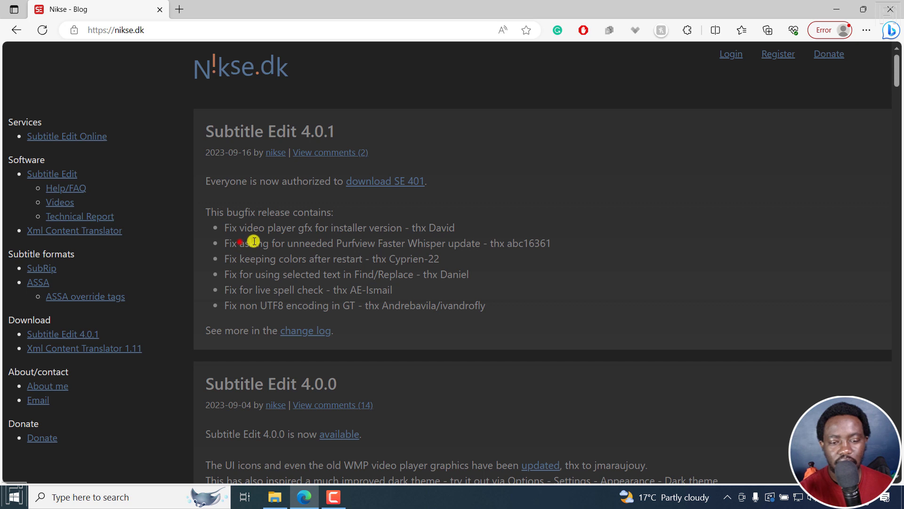
left_click_drag(240, 242, 481, 243)
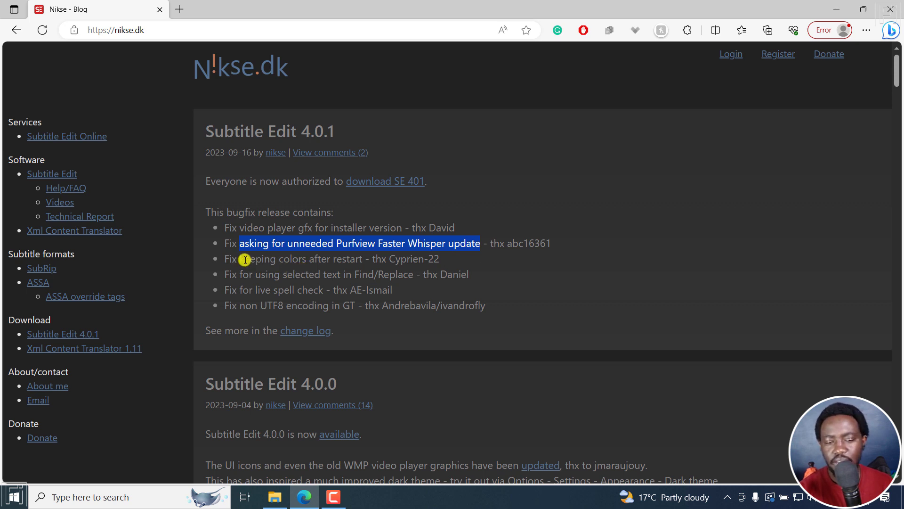
left_click_drag(245, 259, 366, 264)
left_click(266, 279)
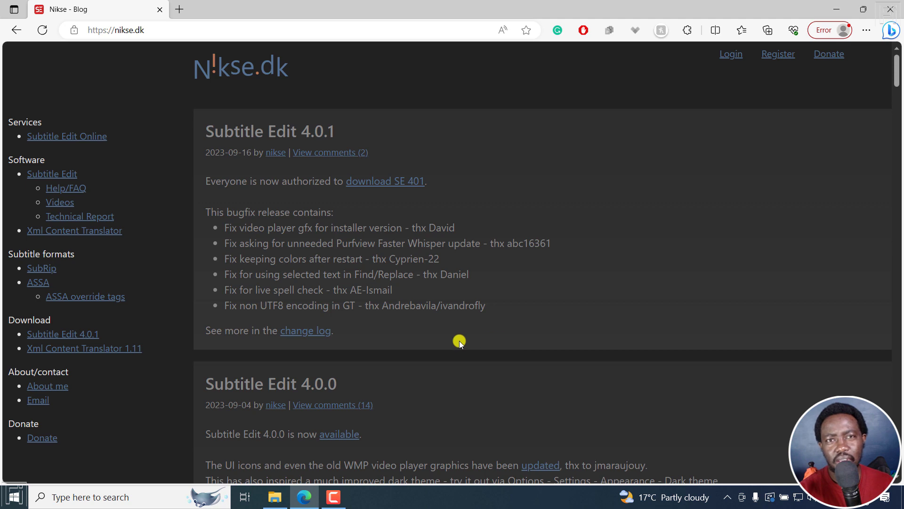
- Open the Subtitle Edit change log in a separate tab and examine the new features listed for 4.0.1
right_click(306, 333)
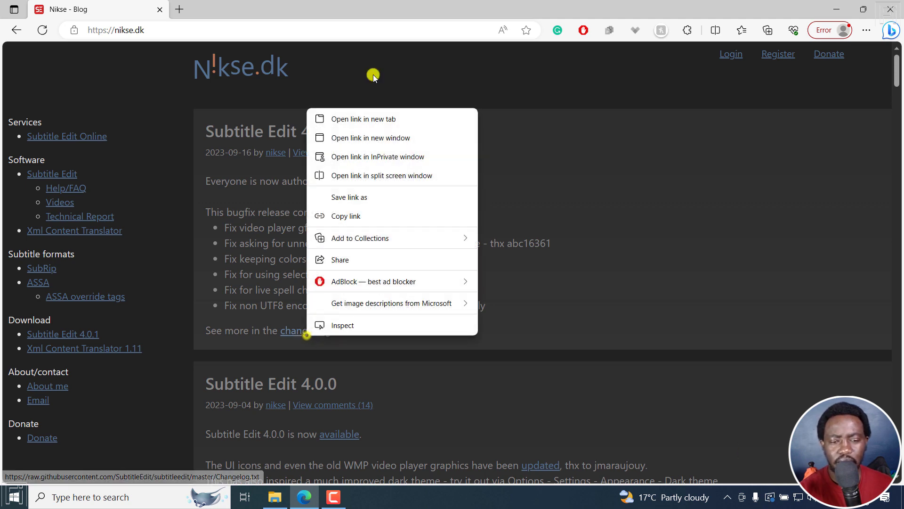
left_click(360, 118)
left_click(252, 8)
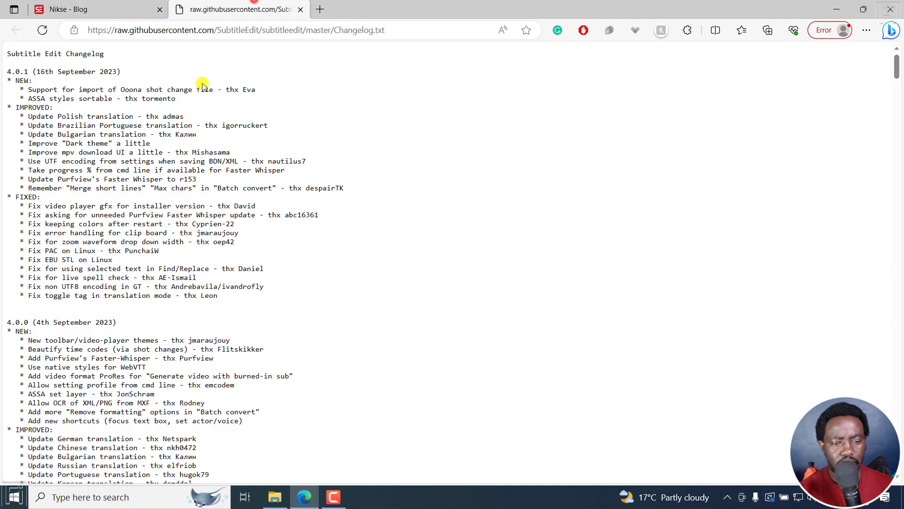
left_click_drag(28, 89, 214, 90)
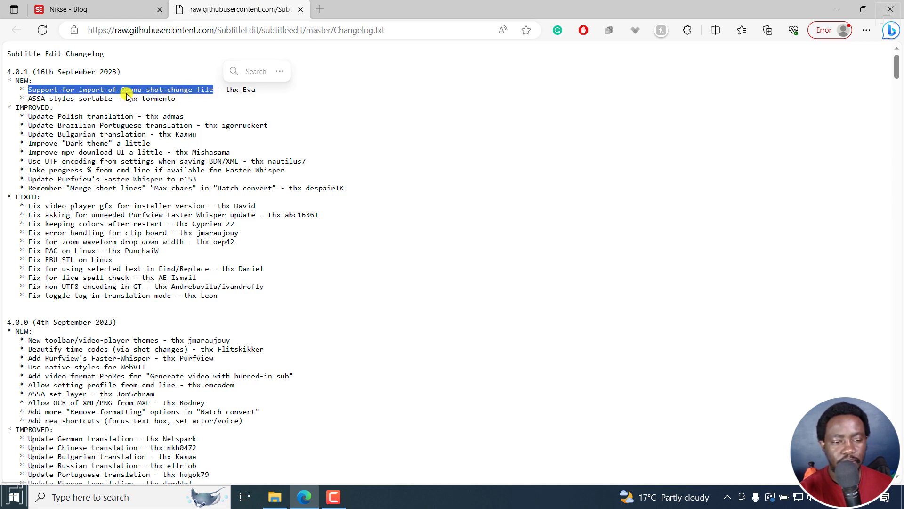
left_click_drag(28, 99, 123, 98)
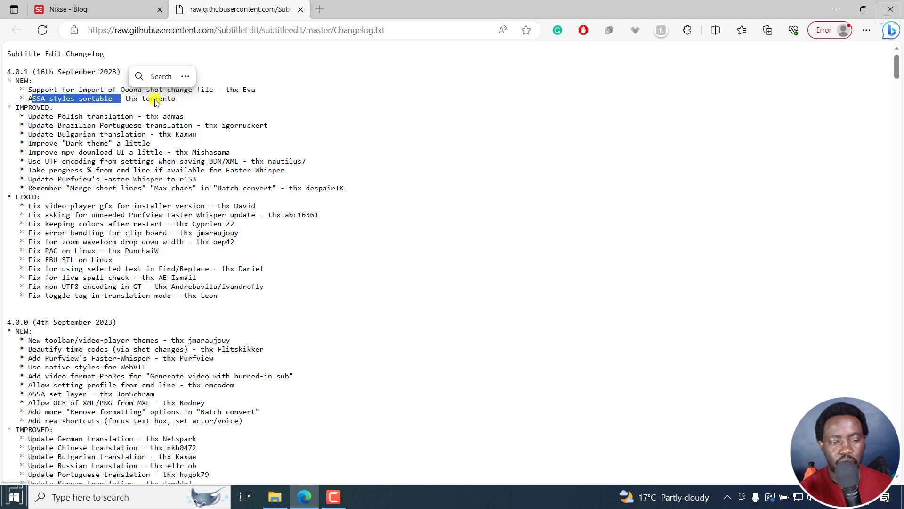
left_click(58, 88)
- Go from the Nikse blog to the Subtitle Edit 4.0.1 release files and download SubtitleEdit-4.0.1-Setup.exe
left_click(89, 8)
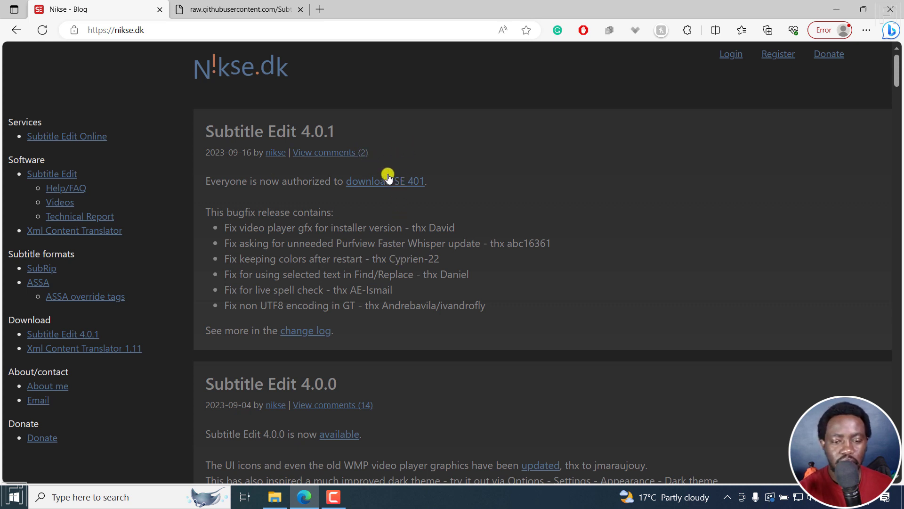
left_click(397, 187)
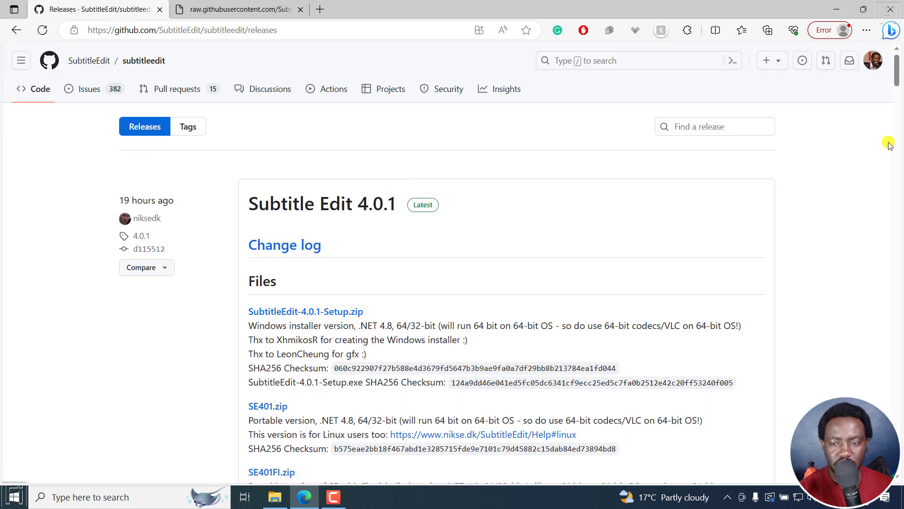
left_click_drag(897, 78, 899, 115)
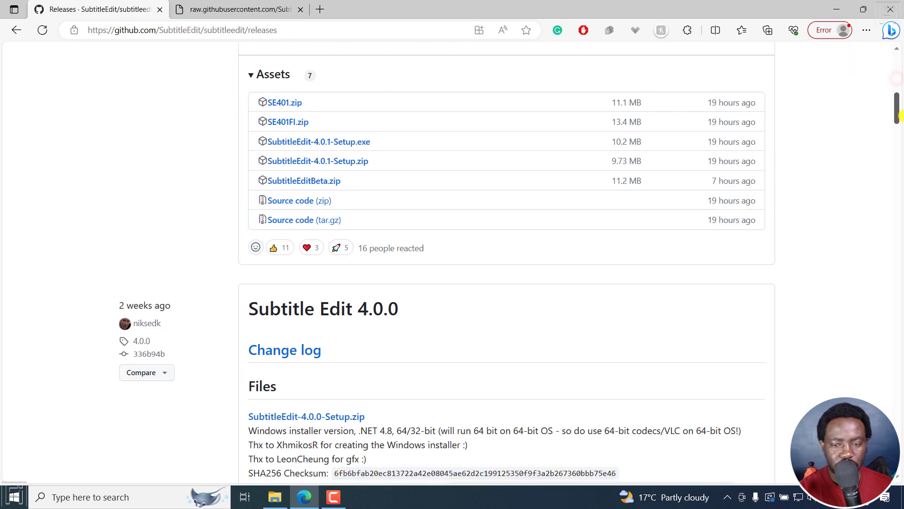
left_click(324, 144)
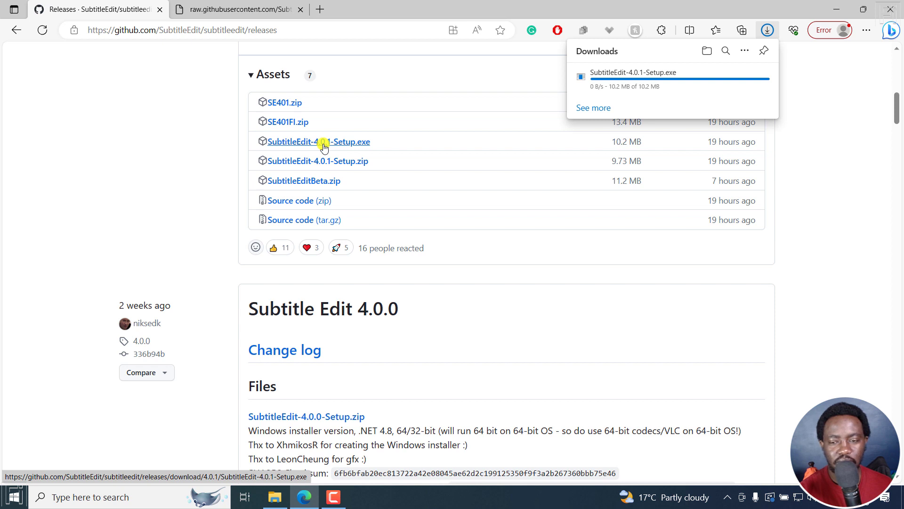
- Keep the downloaded SubtitleEdit-4.0.1-Setup.exe despite the browser's safety block
mouse_move(722, 92)
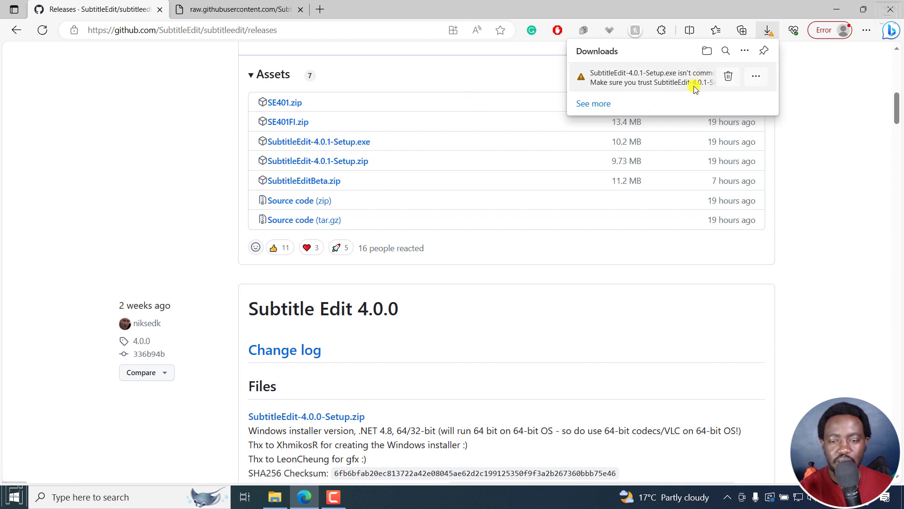
left_click(757, 78)
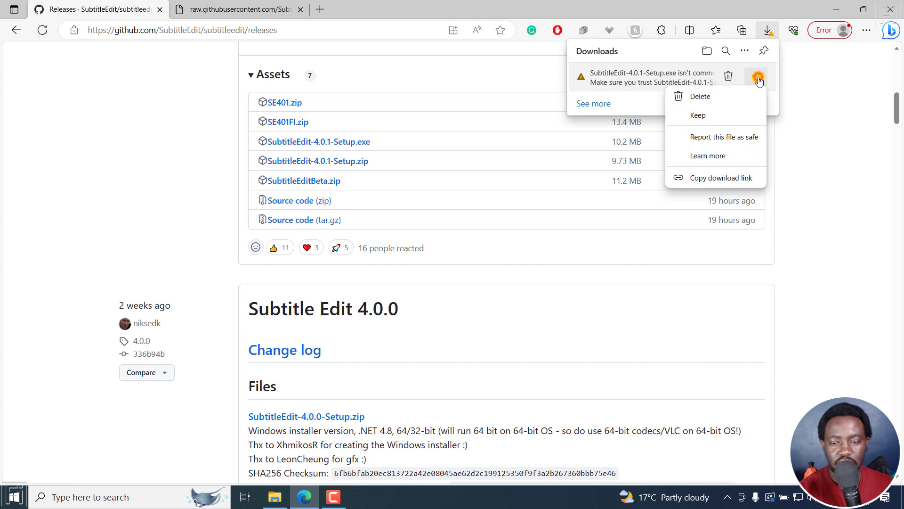
left_click(710, 117)
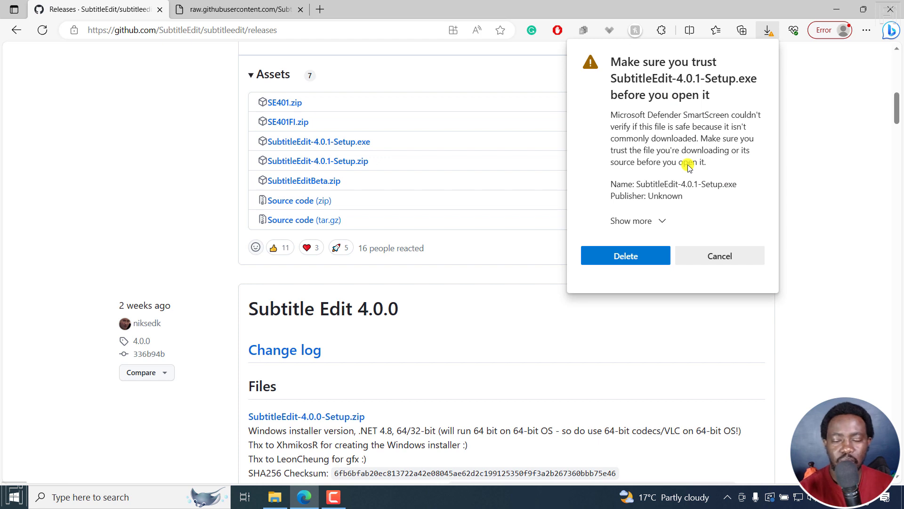
left_click(662, 221)
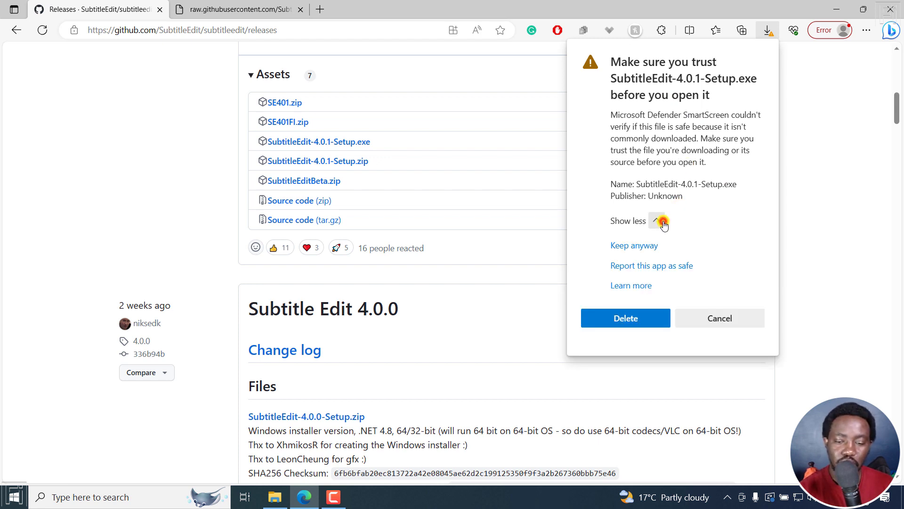
left_click(636, 244)
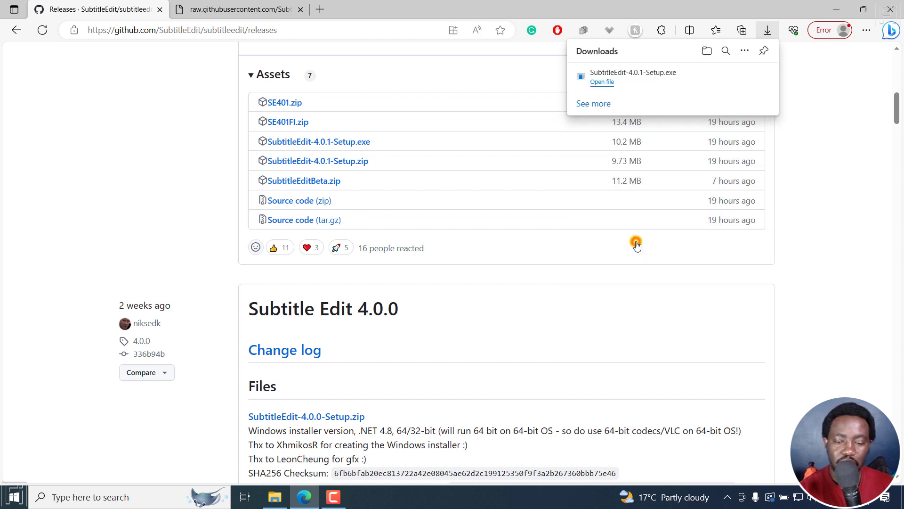
- Run the downloaded Subtitle Edit installer with English as the setup language and minimize the browser
left_click(671, 81)
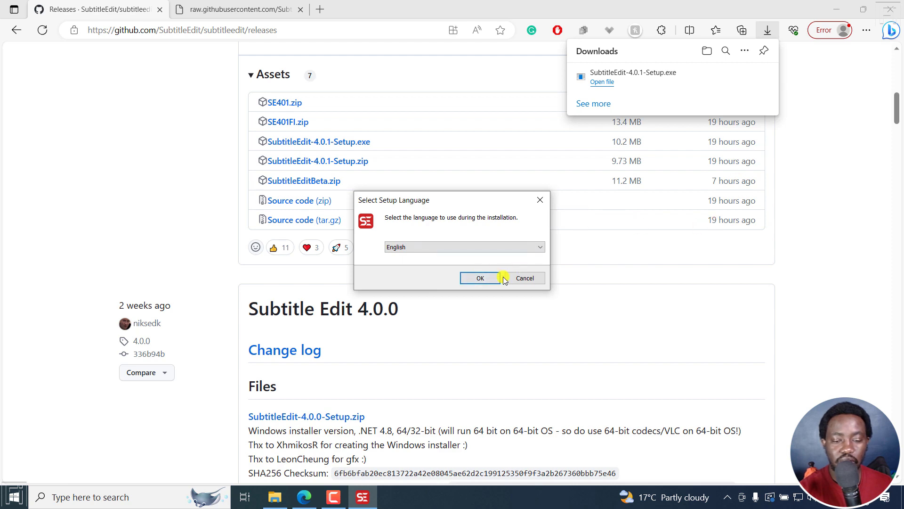
left_click(836, 9)
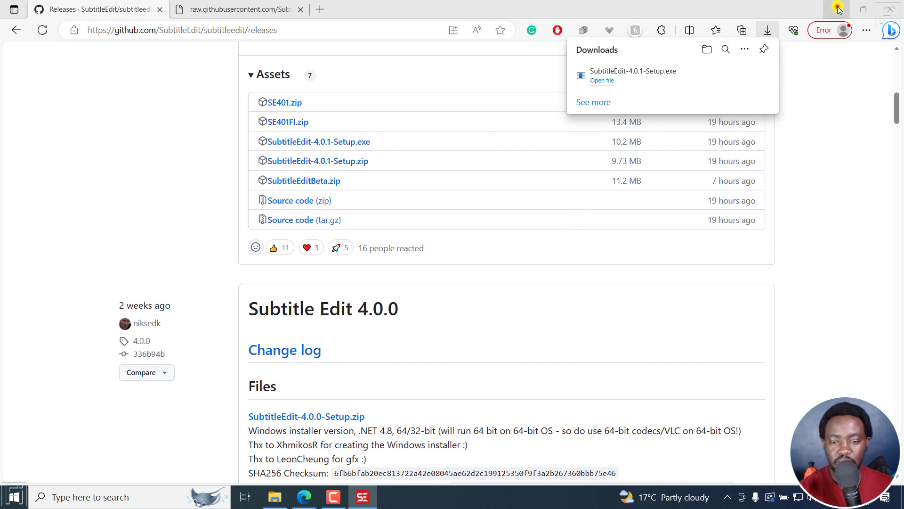
left_click(711, 23)
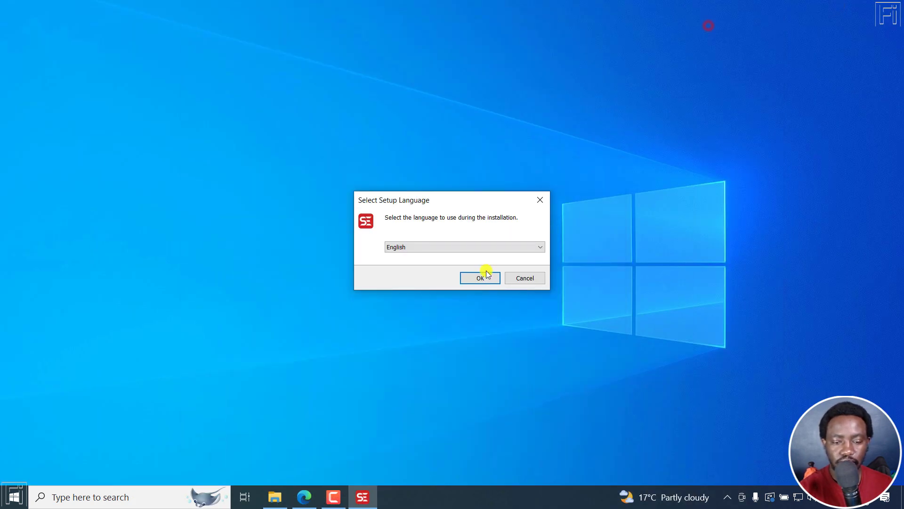
left_click(479, 278)
- Accept the license agreement and continue setup with the default installation components, including Translations
left_click(352, 326)
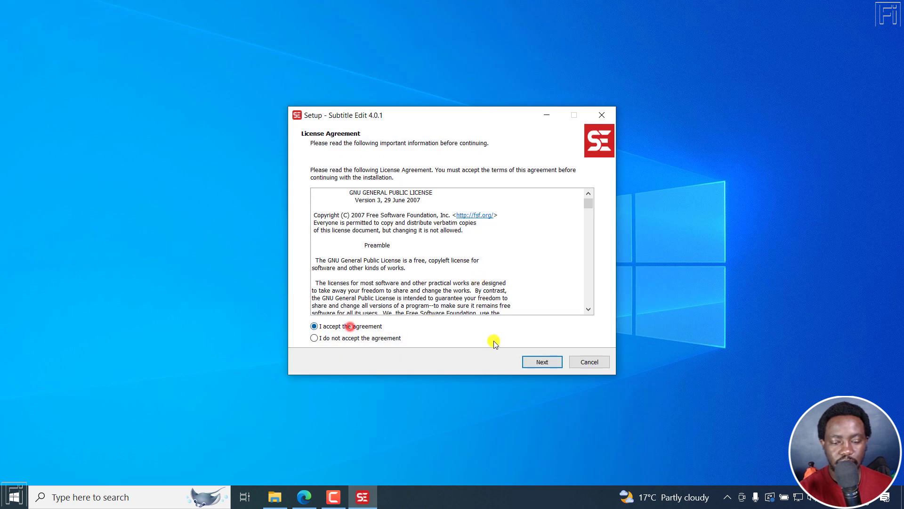
left_click(529, 361)
left_click(530, 362)
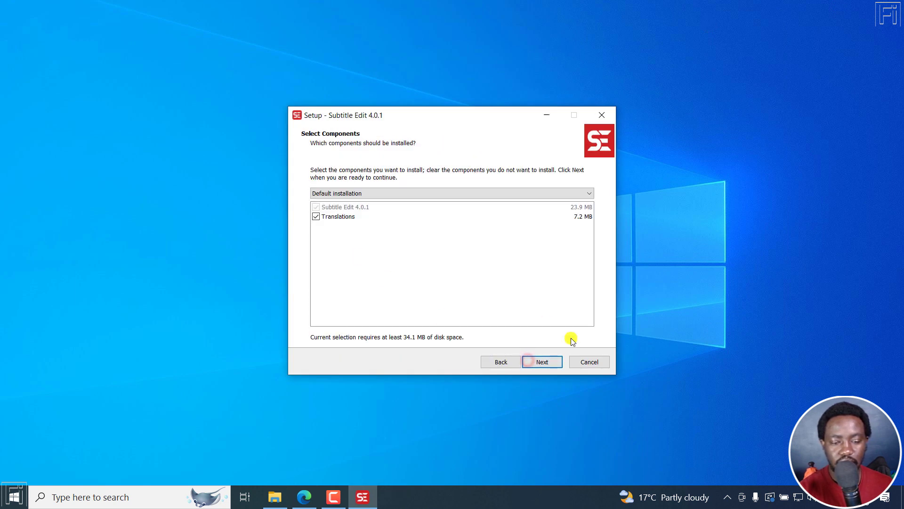
left_click(542, 364)
left_click(542, 363)
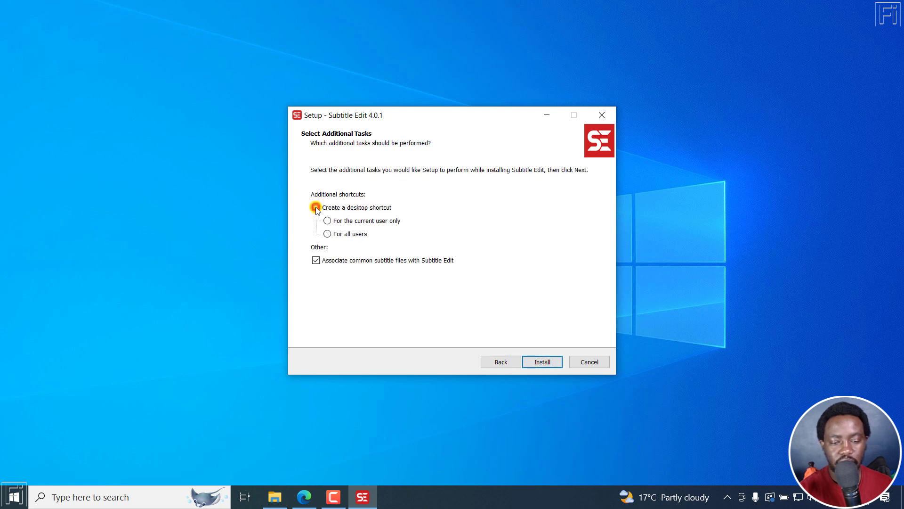
- Turn off the desktop shortcut and the subtitle file association, and install Subtitle Edit 4.0.1
left_click(316, 261)
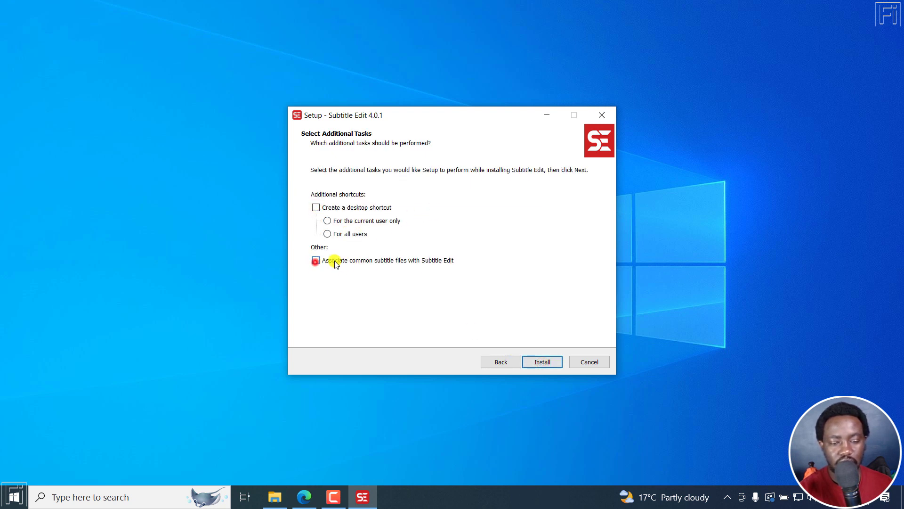
left_click(542, 362)
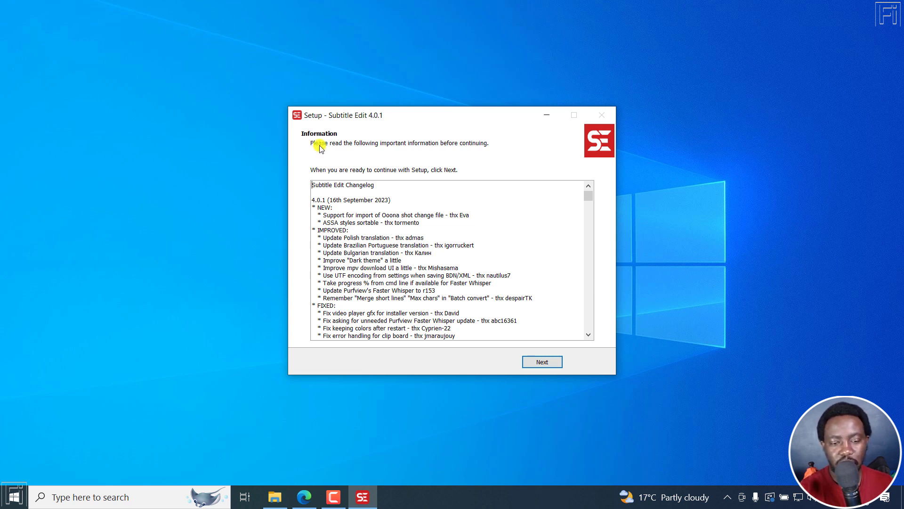
left_click_drag(314, 206, 412, 249)
left_click(542, 362)
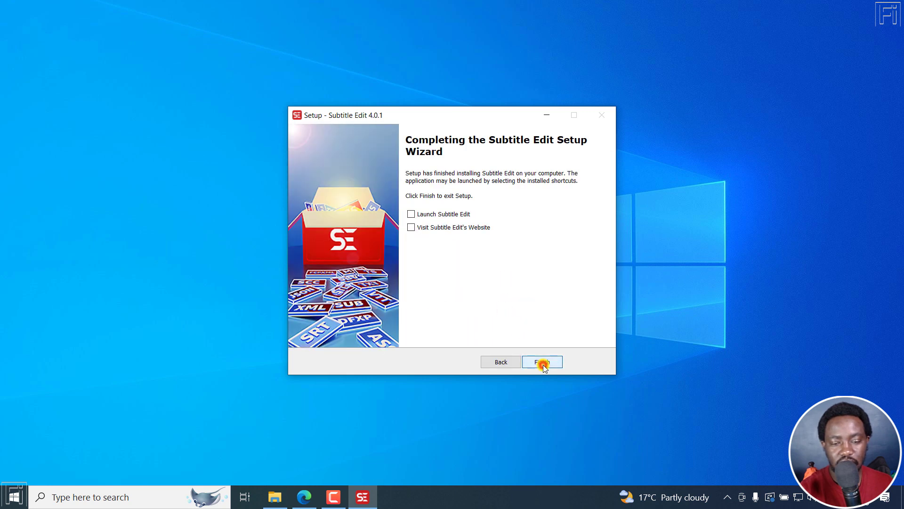
- Finish the setup with Launch Subtitle Edit enabled and maximize the program window
left_click(412, 214)
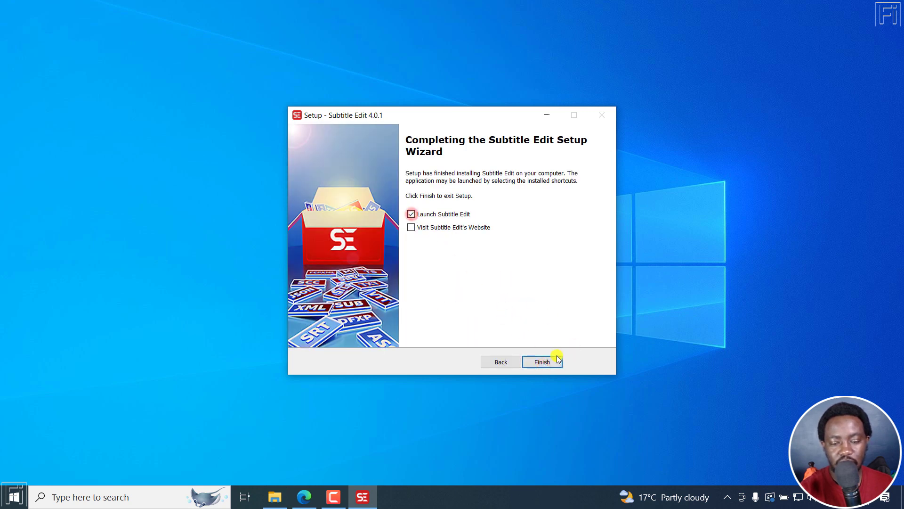
left_click(543, 362)
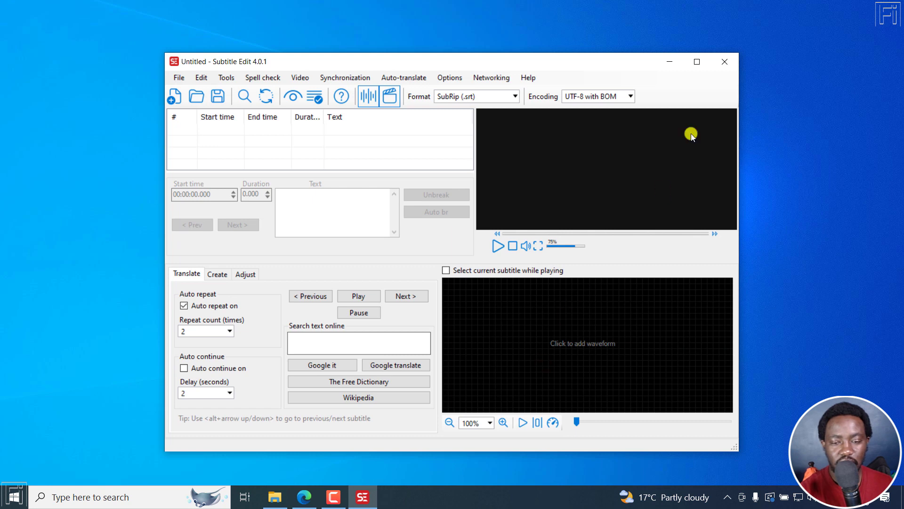
left_click(699, 65)
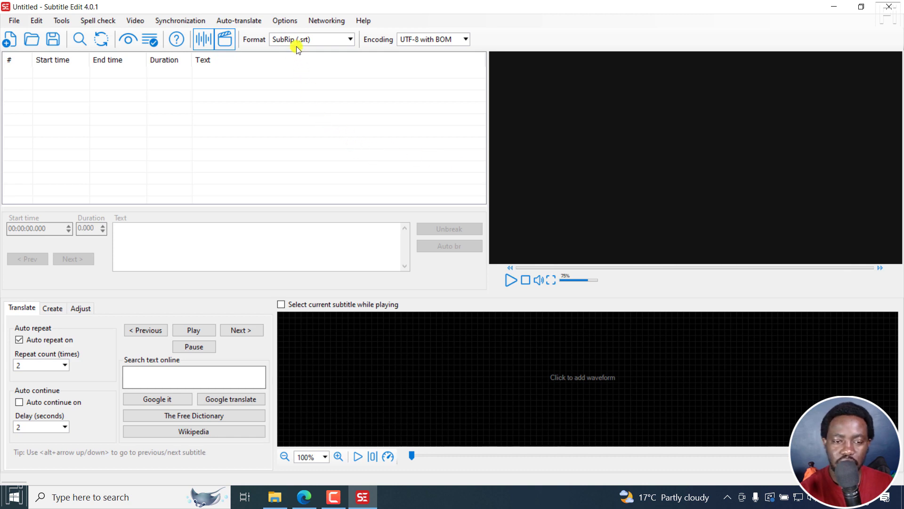
- Download the mpv library in the video player settings and apply mpv as the video engine
left_click(287, 20)
left_click(298, 33)
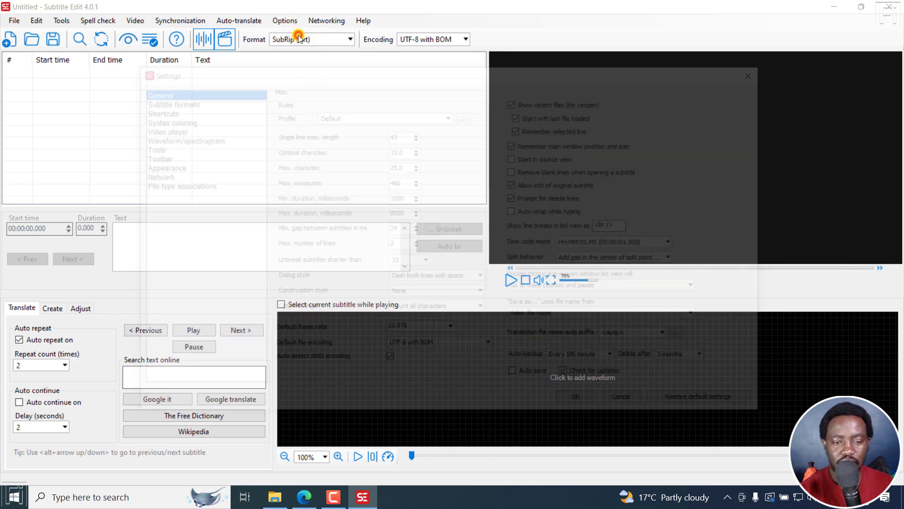
left_click(157, 129)
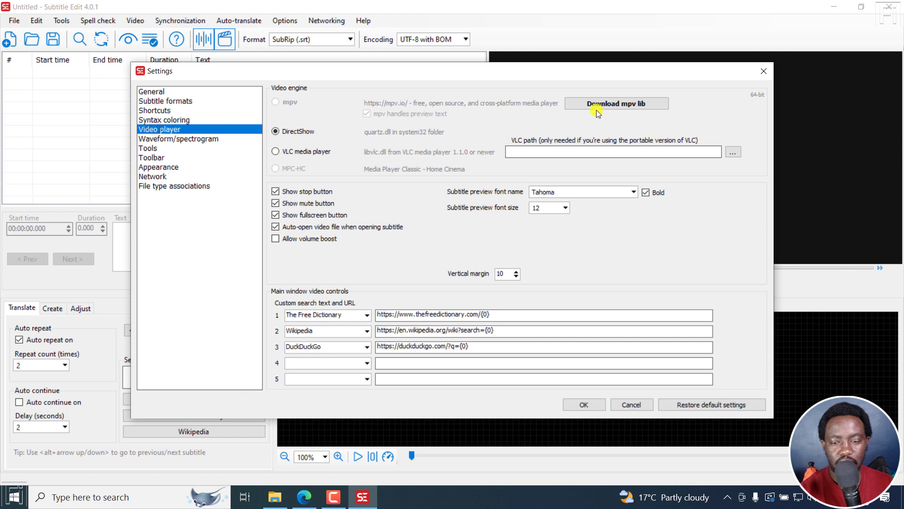
left_click(636, 103)
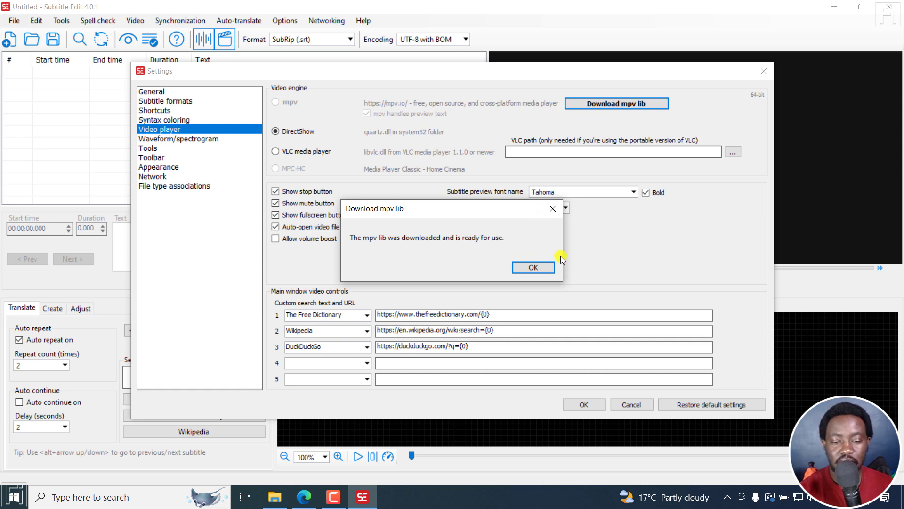
left_click(534, 268)
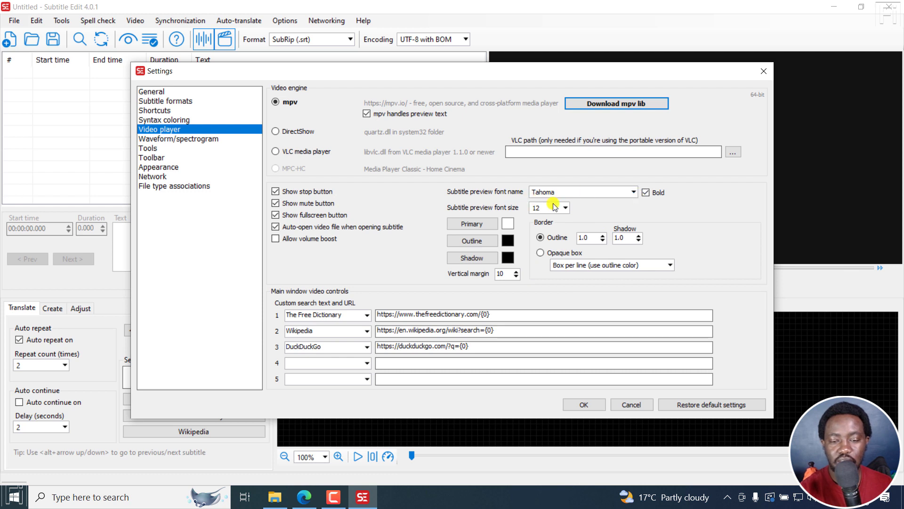
left_click_drag(556, 70, 385, 74)
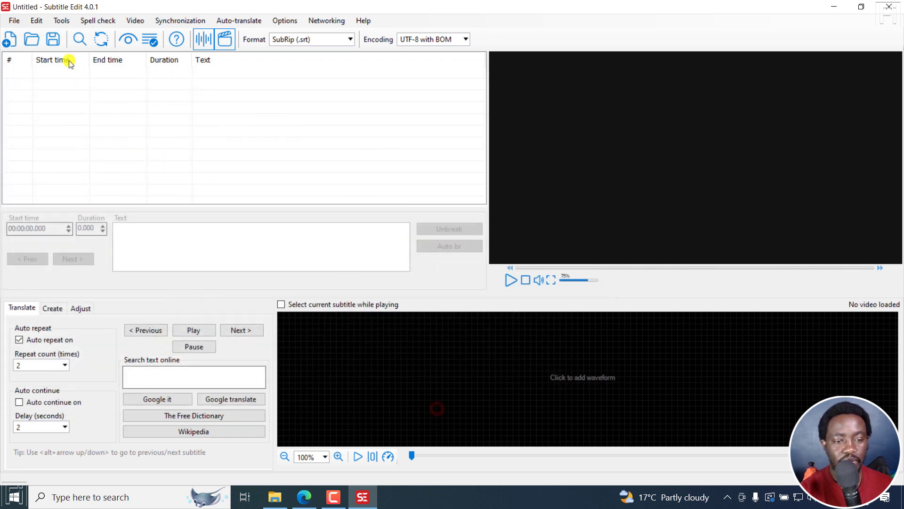
- Start Whisper audio-to-text transcription and download the required FFmpeg component
left_click(136, 22)
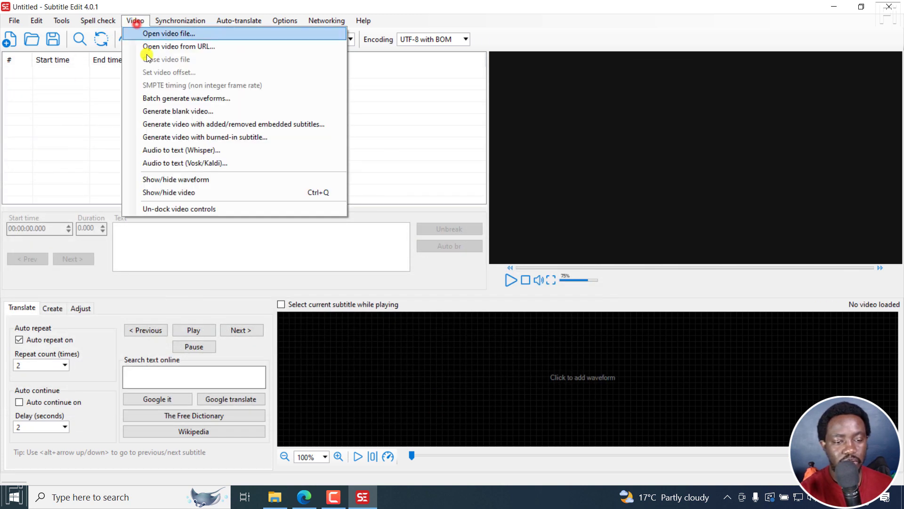
left_click(170, 149)
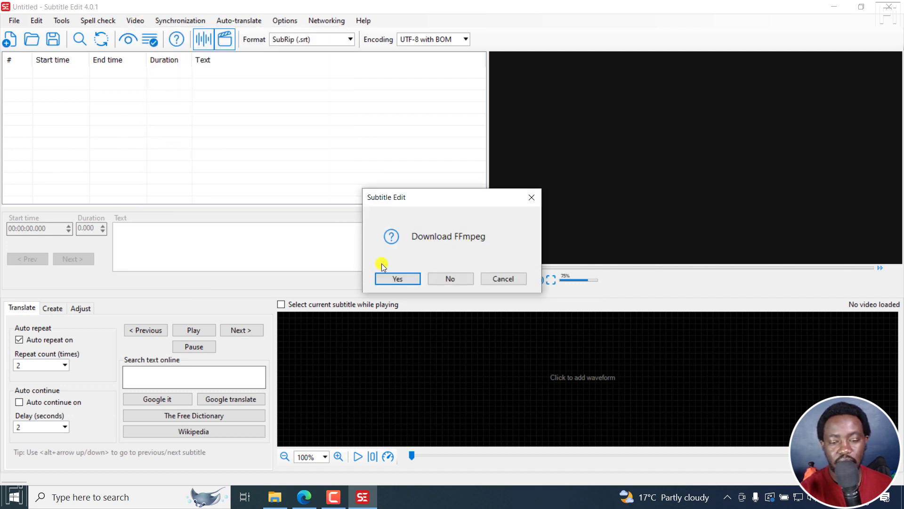
left_click(403, 280)
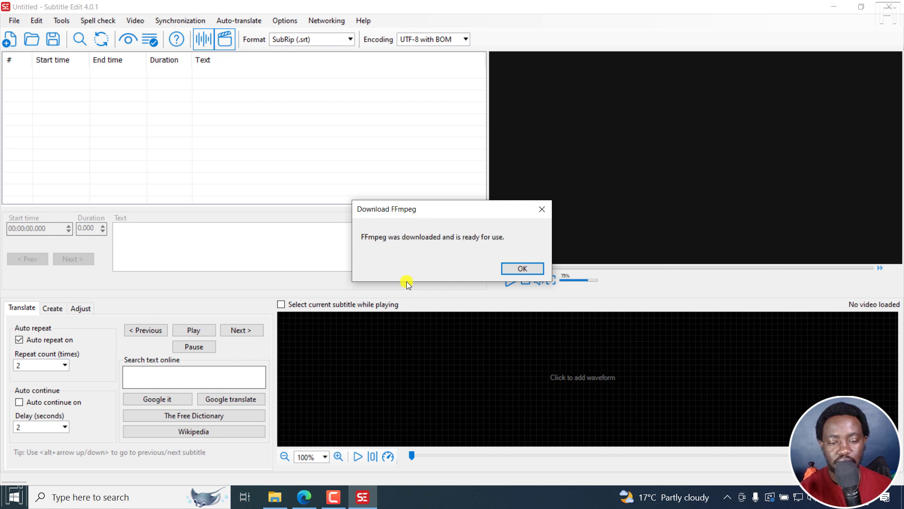
left_click(518, 269)
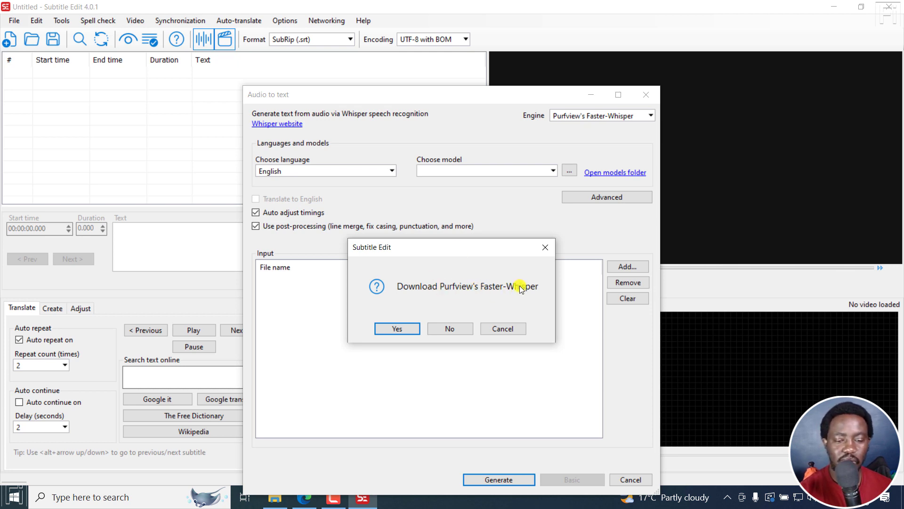
- Download the Purfview's Faster-Whisper engine together with its cuBLAS and cuDNN libraries
left_click(398, 329)
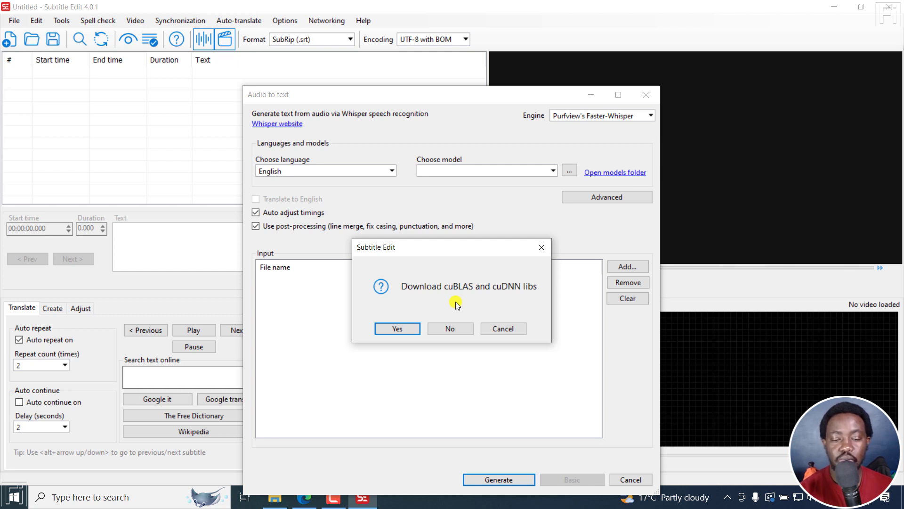
left_click(404, 328)
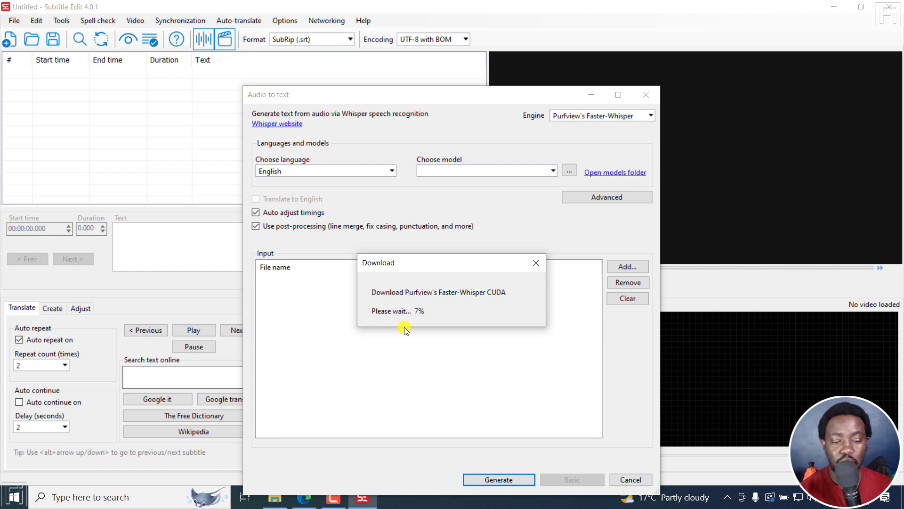
left_click(443, 273)
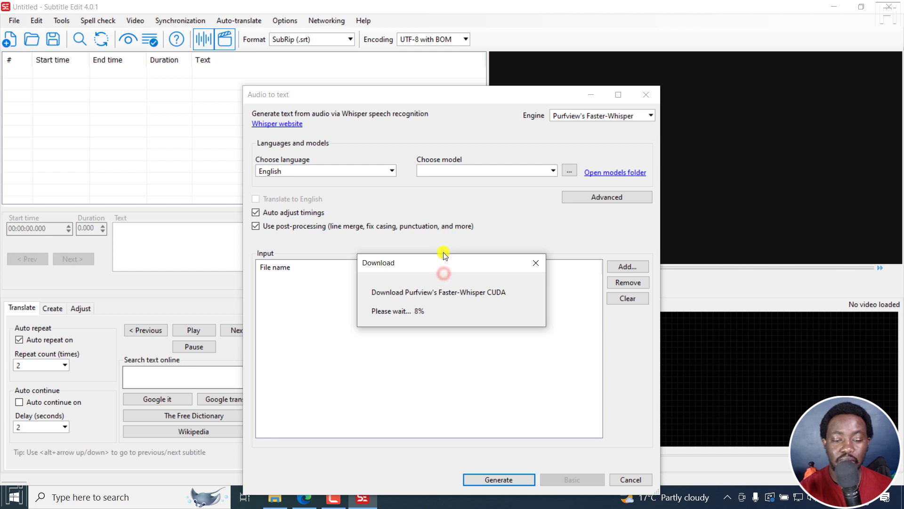
left_click_drag(444, 255, 448, 204)
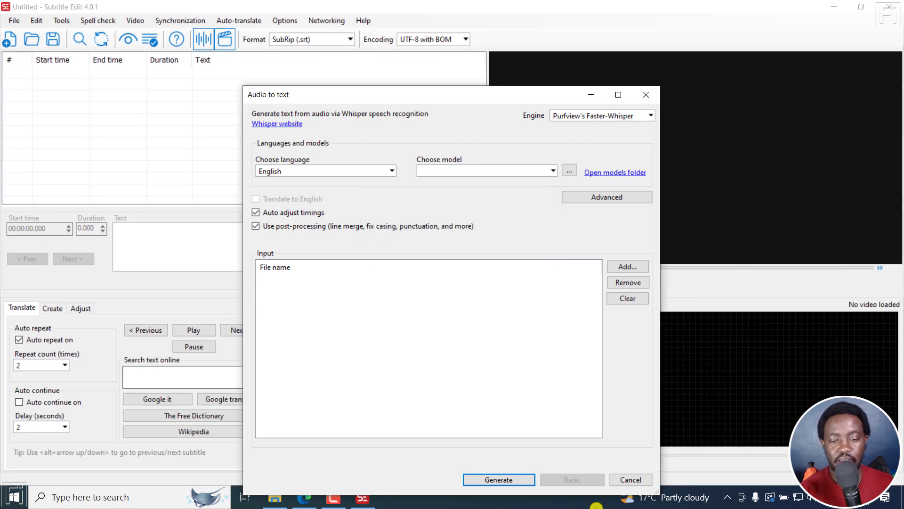
- Download the base (142 MB) Whisper model for the Purfview's Faster-Whisper engine
left_click(570, 171)
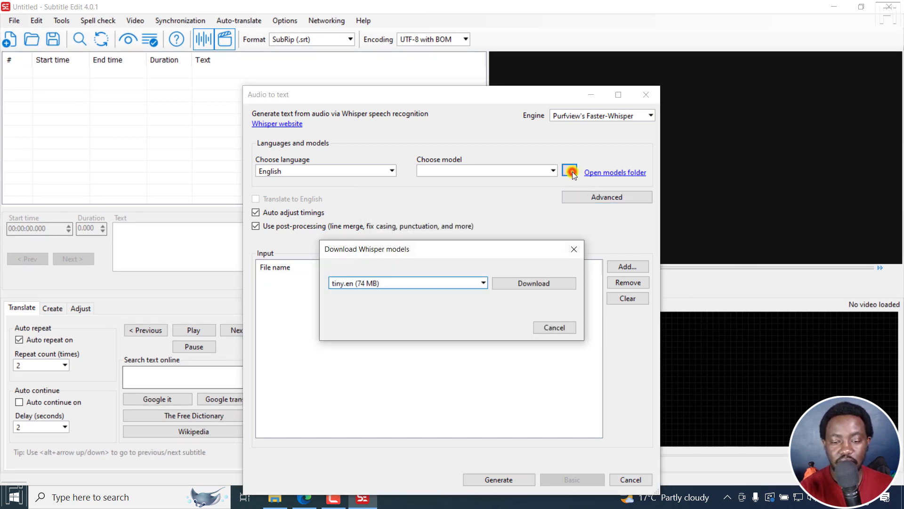
left_click(483, 281)
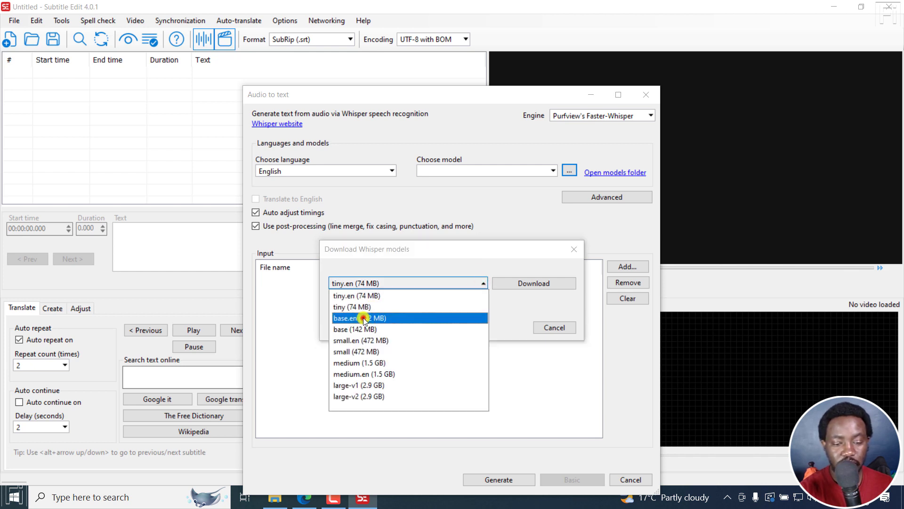
left_click(364, 318)
left_click(482, 283)
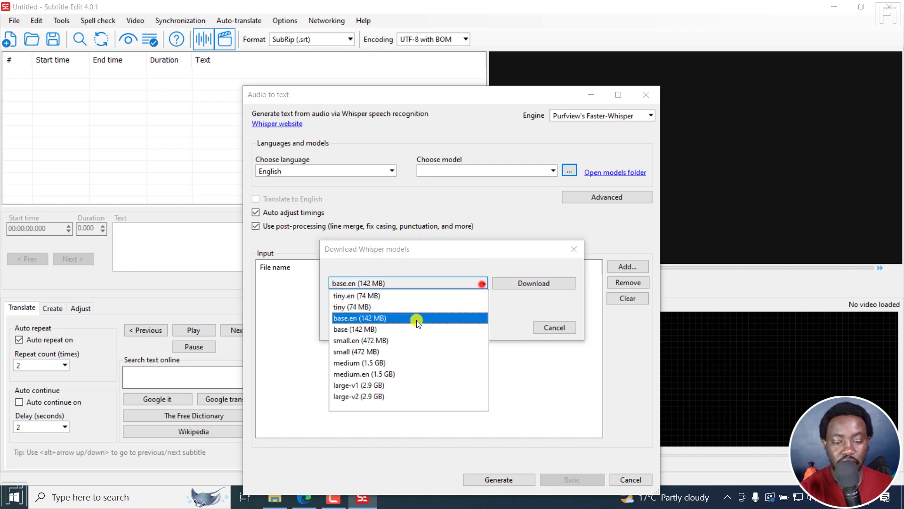
left_click(363, 330)
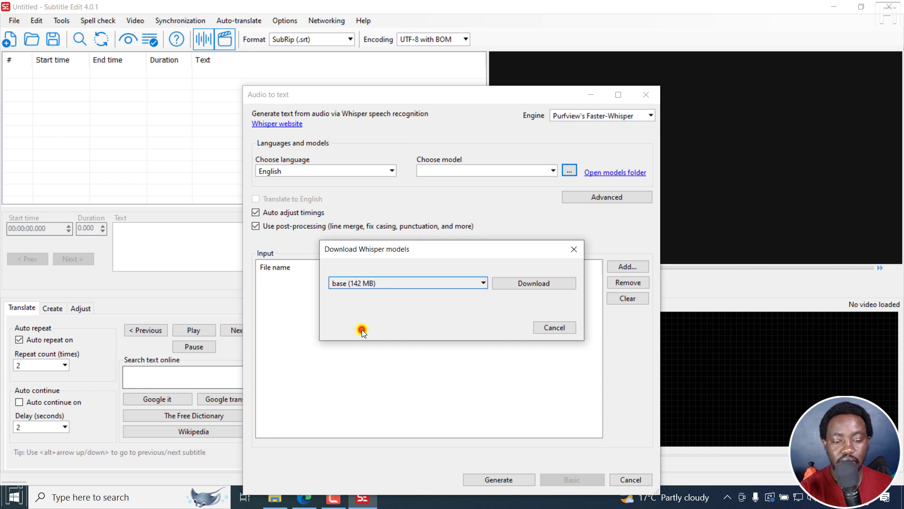
left_click(505, 281)
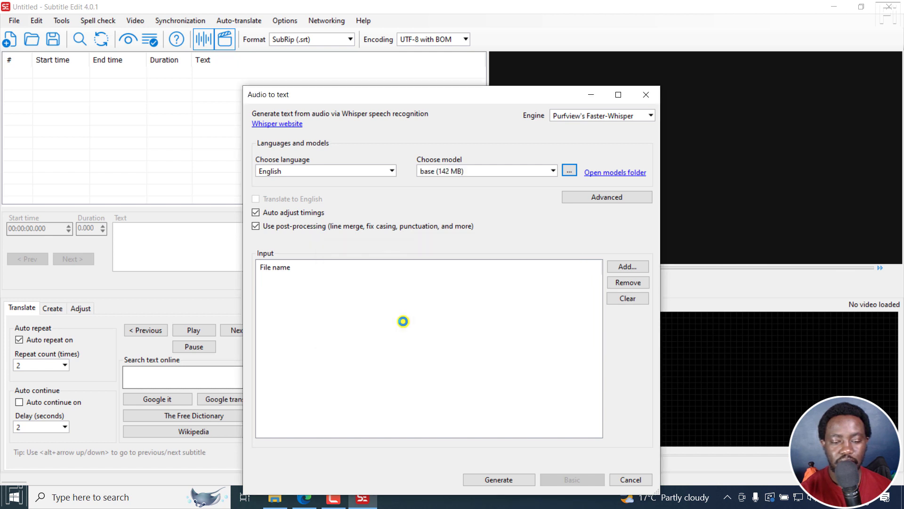
- Download the Const-me and CPP Whisper engines, leaving CPP as the selected engine
left_click(650, 115)
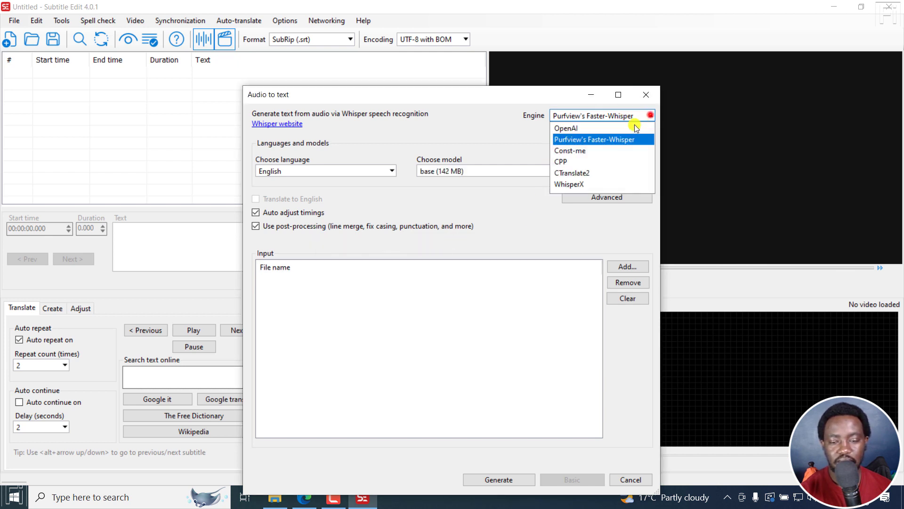
left_click(570, 150)
left_click(391, 328)
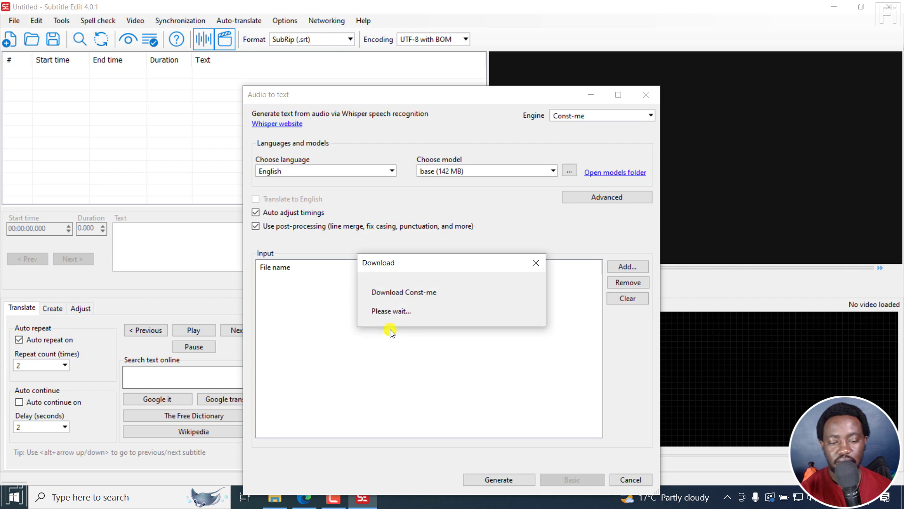
left_click(653, 116)
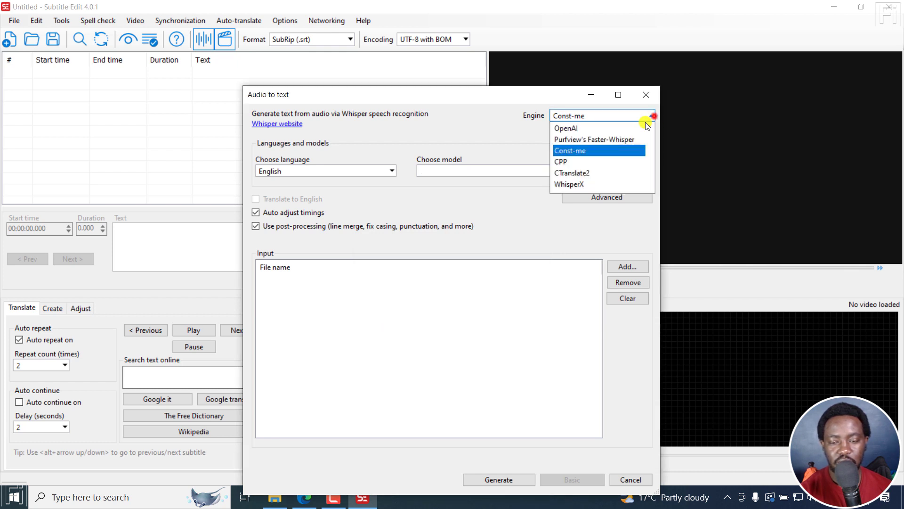
left_click(563, 161)
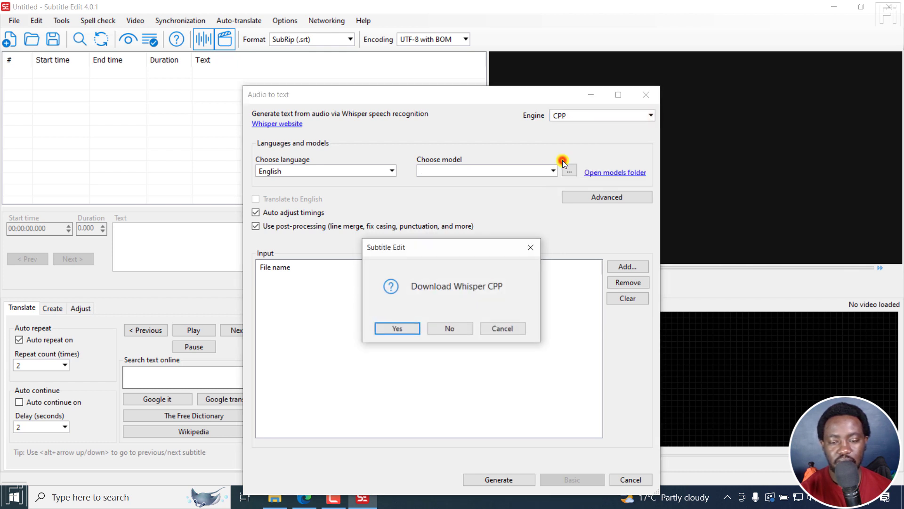
left_click(389, 331)
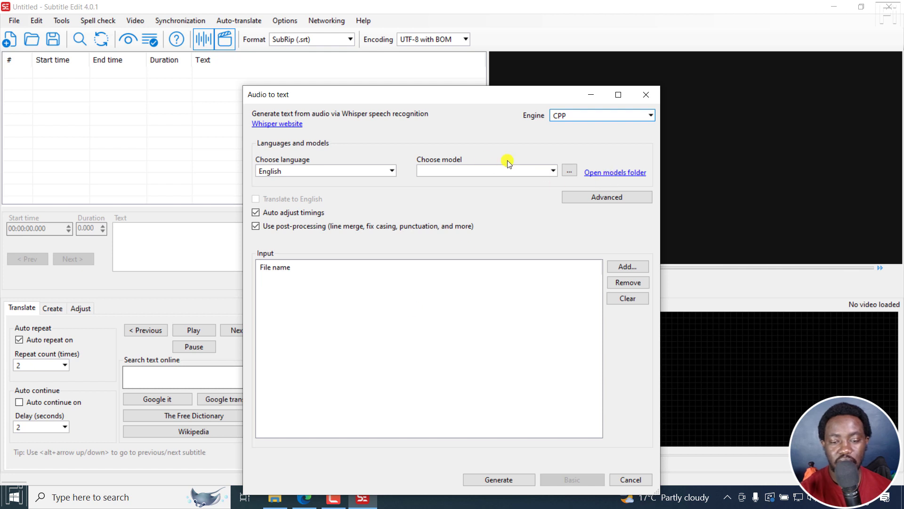
- Download the base (141 MB) model for the CPP engine and close the audio-to-text window
left_click(569, 170)
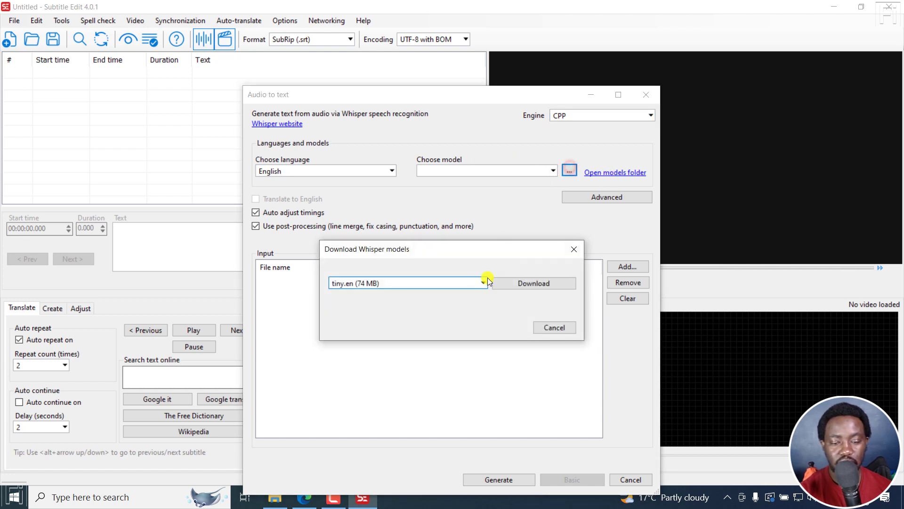
left_click(486, 282)
left_click(351, 330)
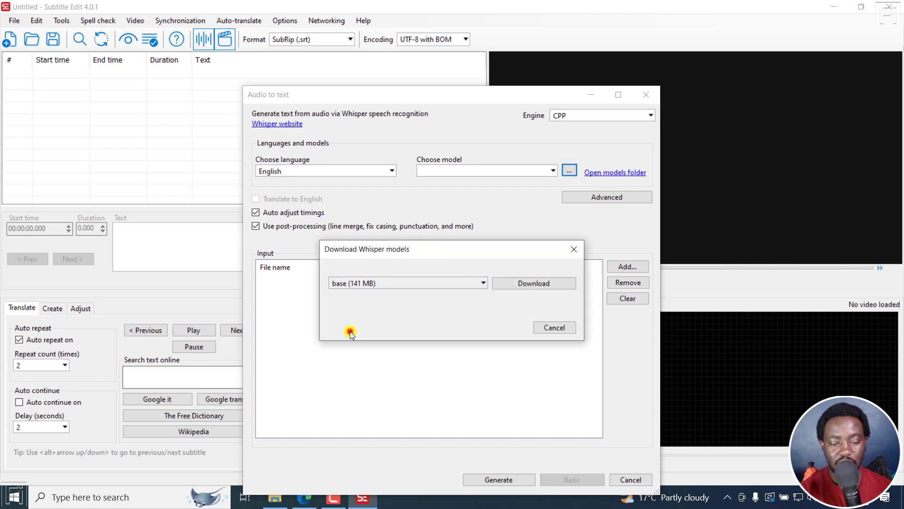
left_click(523, 283)
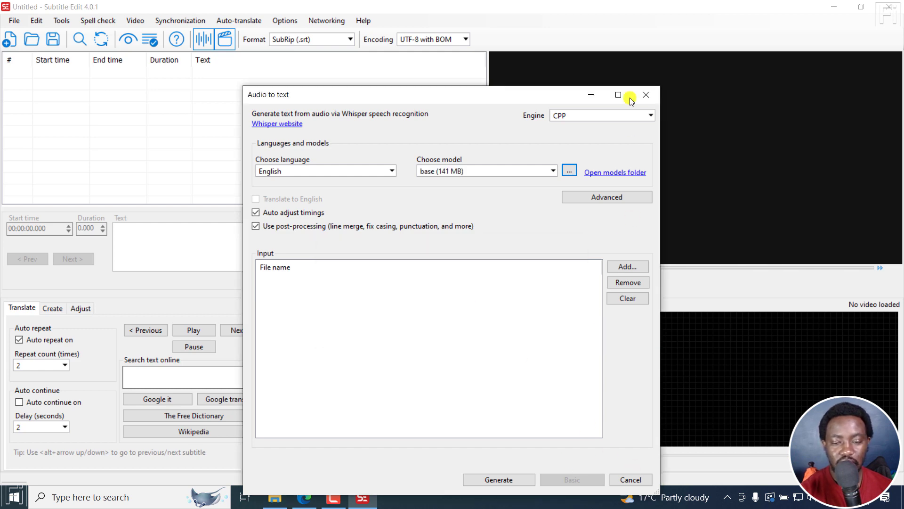
left_click(645, 95)
- Open the video "How to Add Text Behind a Person or Moving Objects in Camtasia" and generate its waveform
left_click(141, 19)
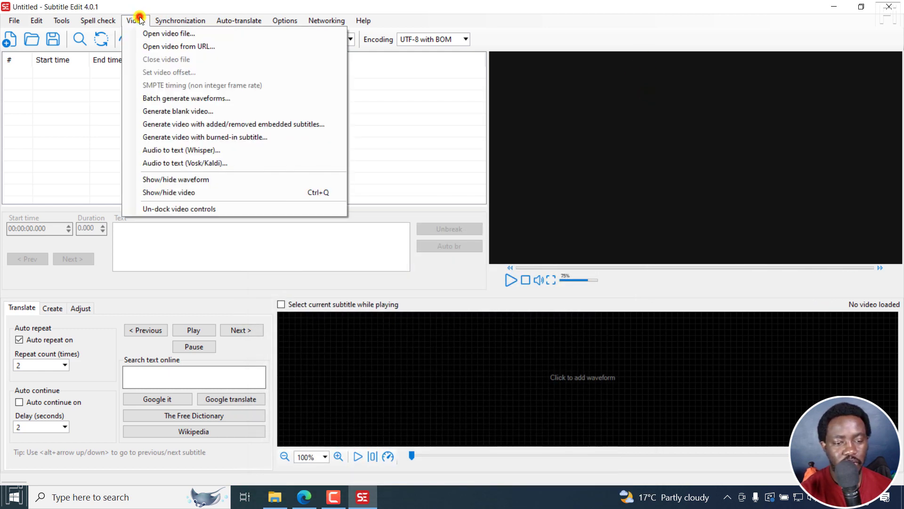
left_click(149, 33)
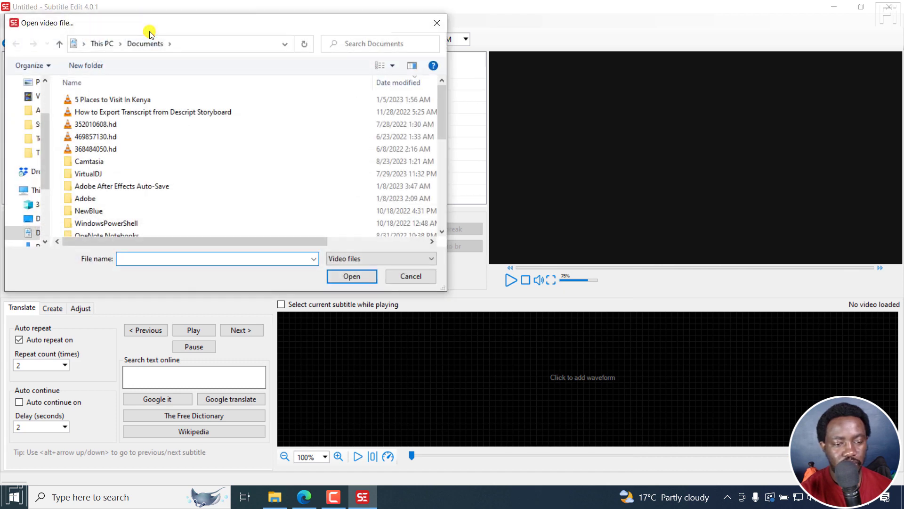
left_click(362, 276)
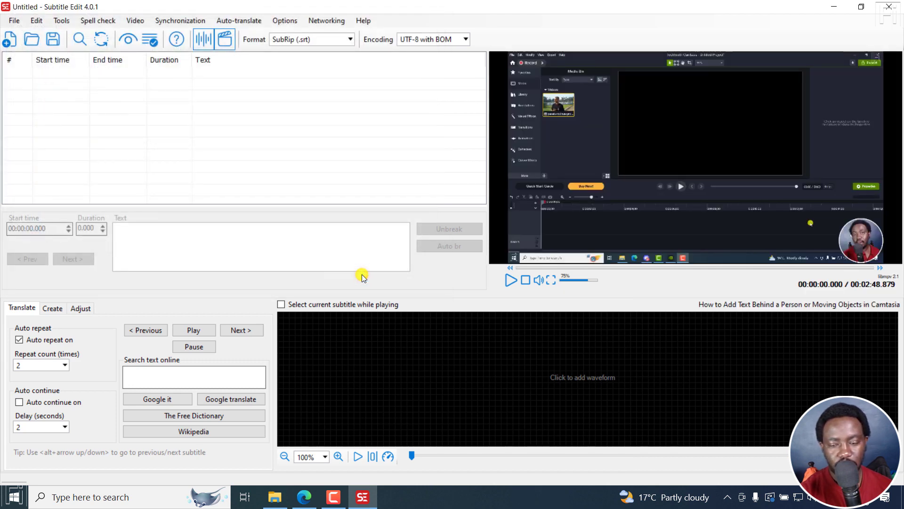
left_click(586, 377)
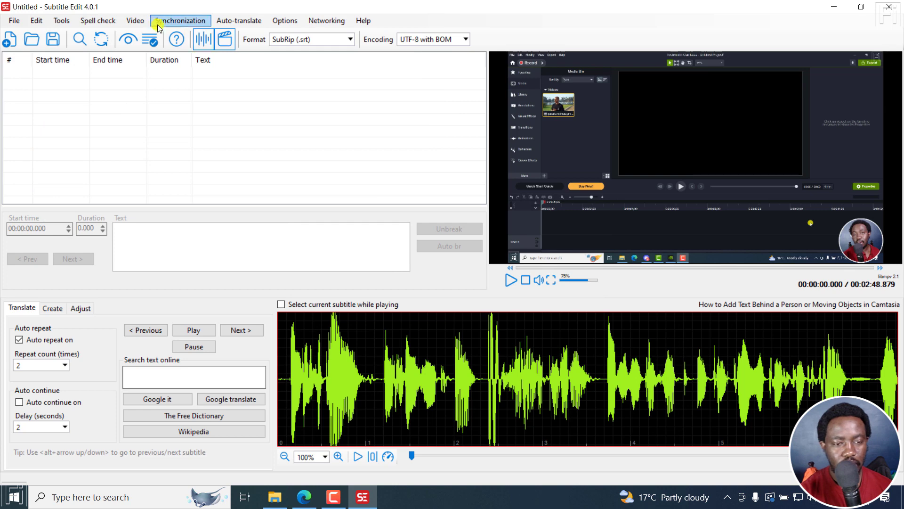
- Generate English subtitles for the loaded video with Whisper, using the Const-me engine and the base (141 MB) model
left_click(135, 20)
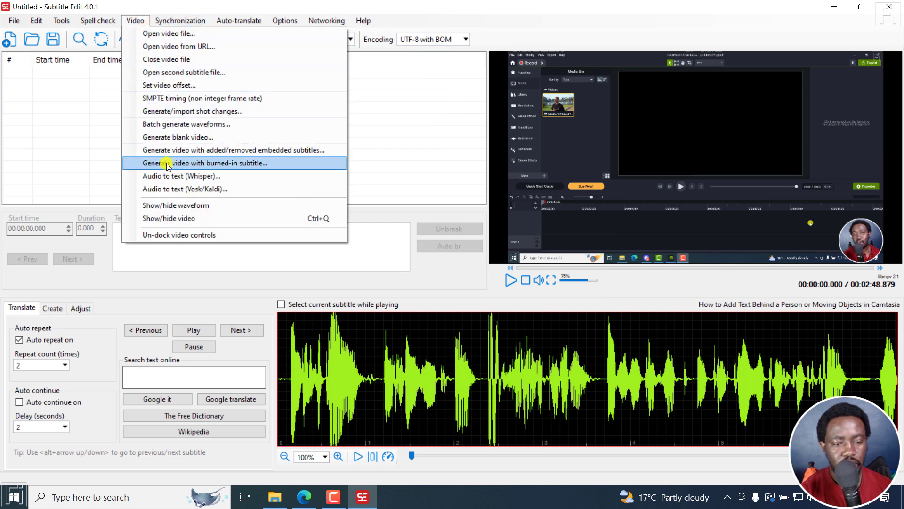
left_click(173, 179)
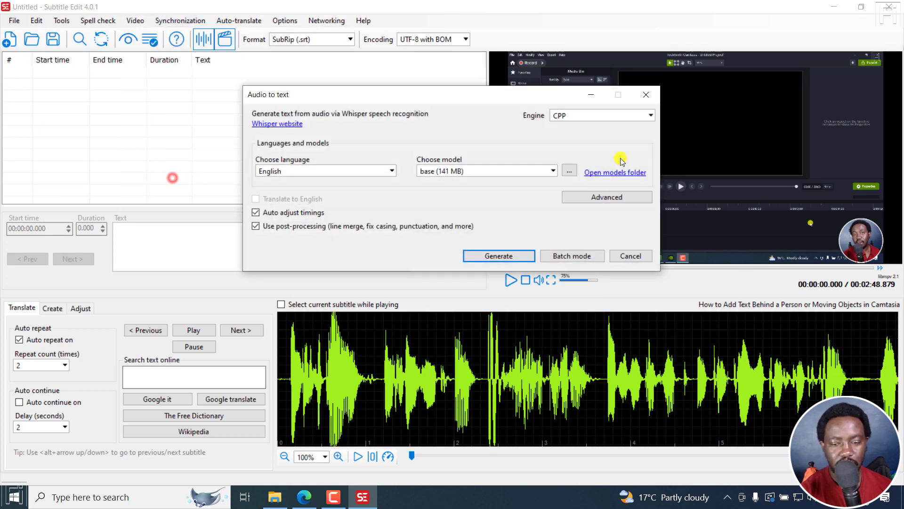
left_click(601, 113)
left_click(582, 150)
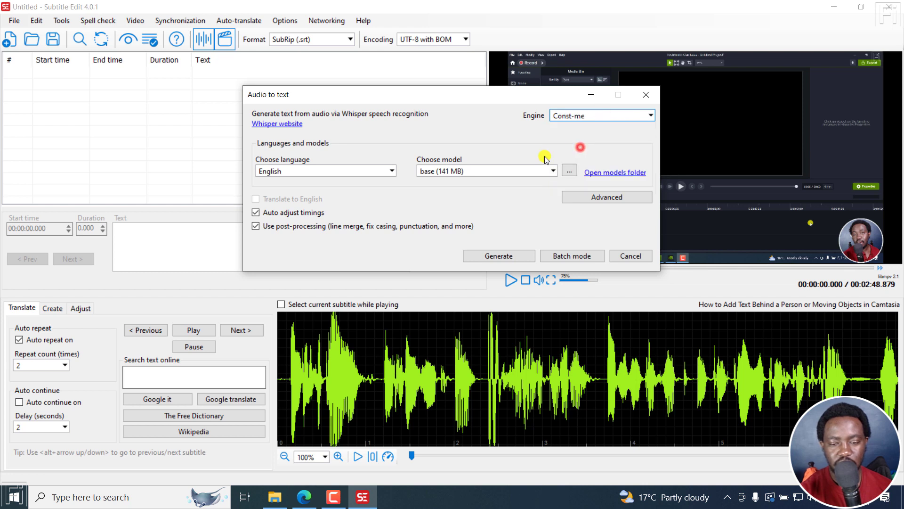
left_click(495, 256)
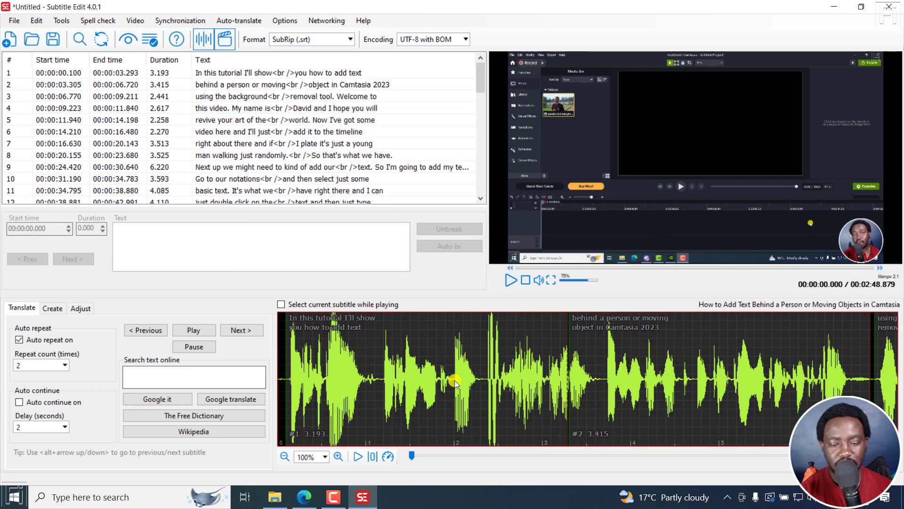
- Open the settings for generating a video with burned-in subtitles and check the subtitle preview in full screen
left_click(135, 22)
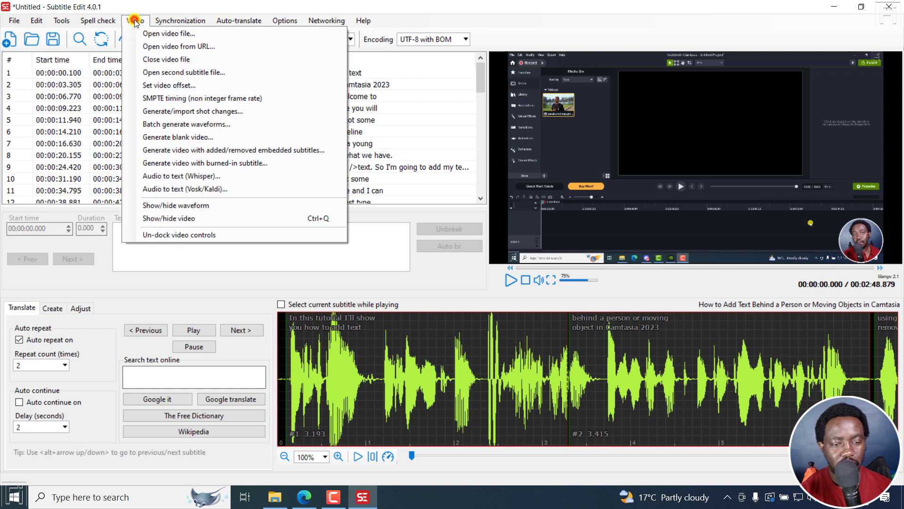
left_click(237, 161)
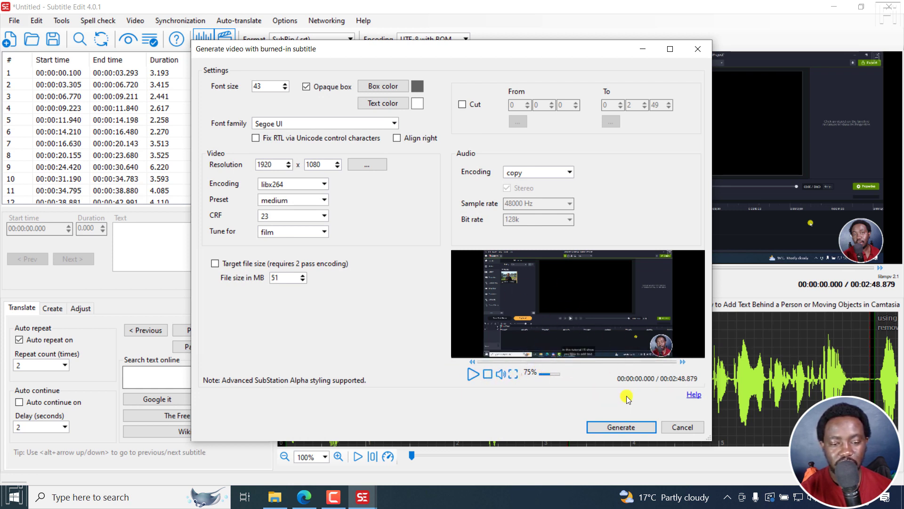
left_click(514, 374)
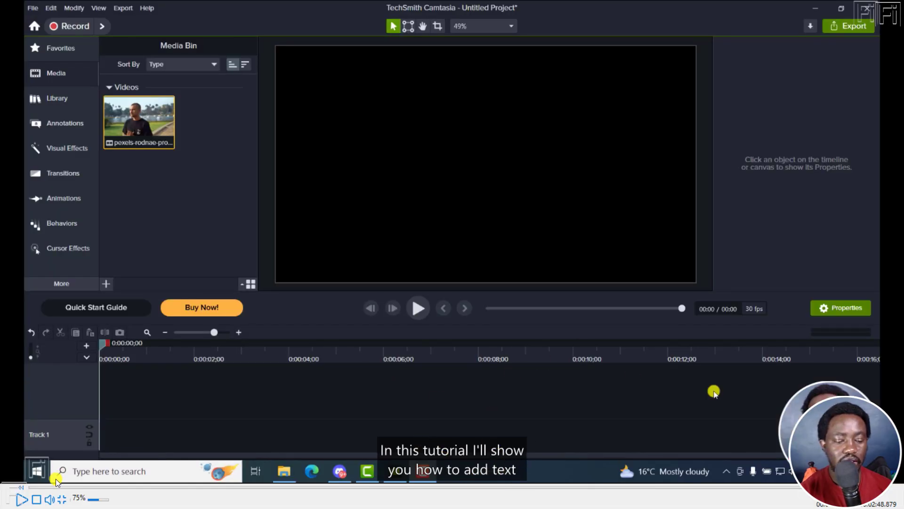
left_click(62, 499)
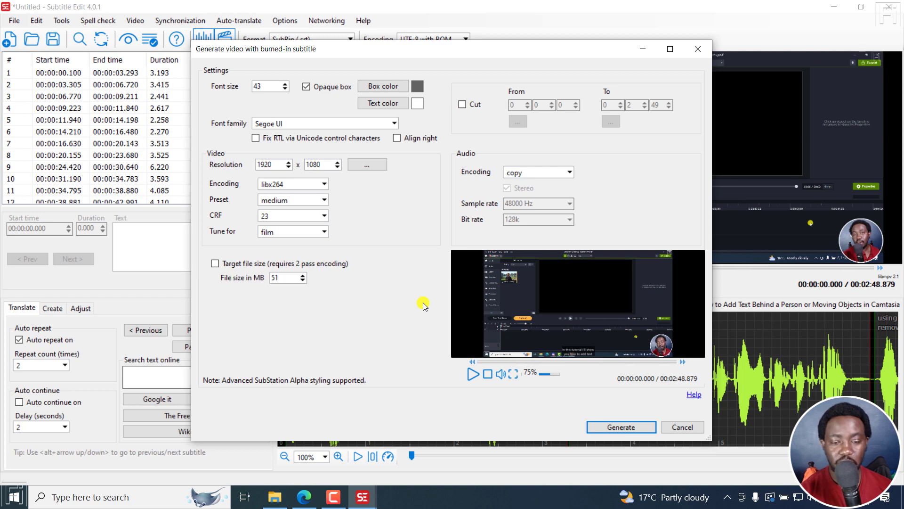
- Increase the burned-in subtitle font size to 55
left_click(285, 83)
left_click(285, 84)
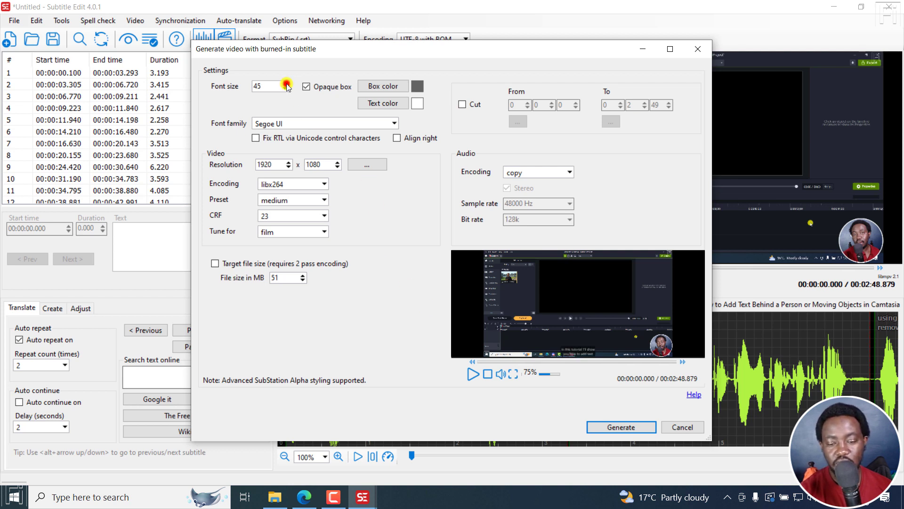
left_click(286, 84)
left_click(286, 84)
left_click(286, 84)
left_click(286, 84)
left_click(286, 84)
left_click(286, 84)
left_click(286, 84)
left_click(285, 84)
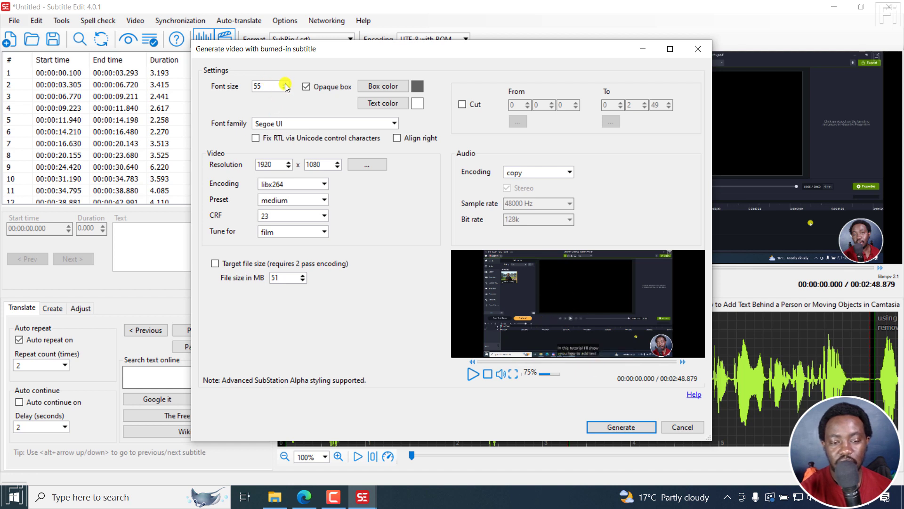
- Set the burned-in subtitle font size to 87 and check the preview in full screen
left_click(285, 84)
left_click(285, 84)
left_click(285, 84)
left_click(286, 84)
left_click(285, 84)
left_click(285, 84)
left_click(286, 84)
left_click(285, 84)
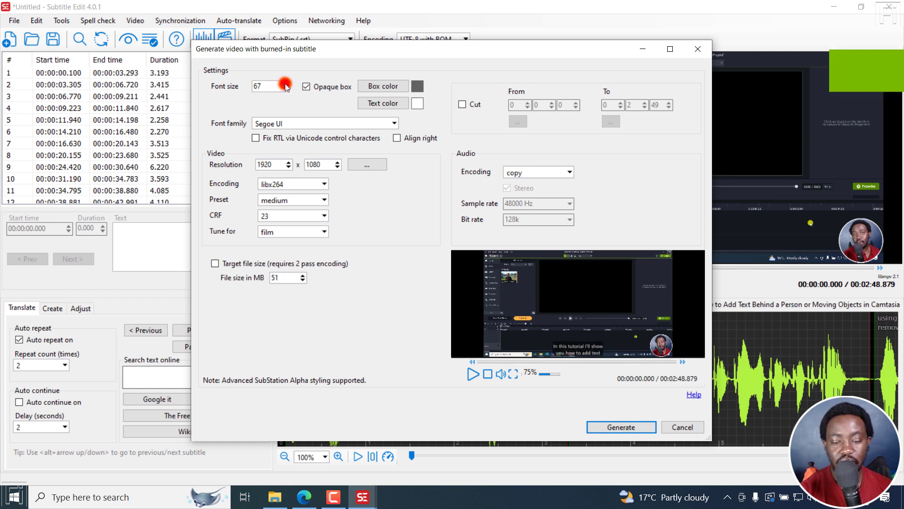
left_click(285, 83)
left_click(286, 84)
left_click(286, 84)
left_click(286, 84)
left_click(286, 84)
left_click(286, 84)
left_click(285, 84)
left_click(285, 84)
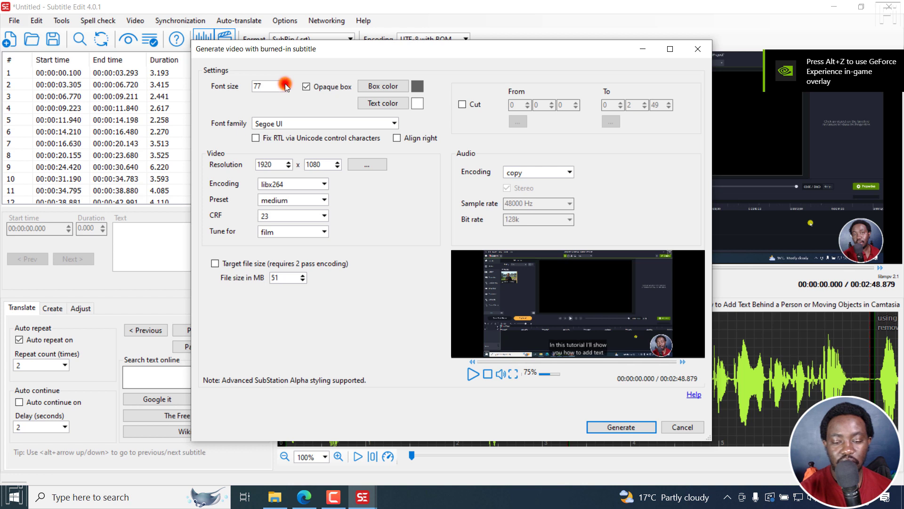
left_click(286, 84)
left_click(285, 84)
left_click(286, 84)
left_click(285, 83)
left_click(286, 84)
left_click(286, 83)
left_click(286, 84)
left_click(285, 84)
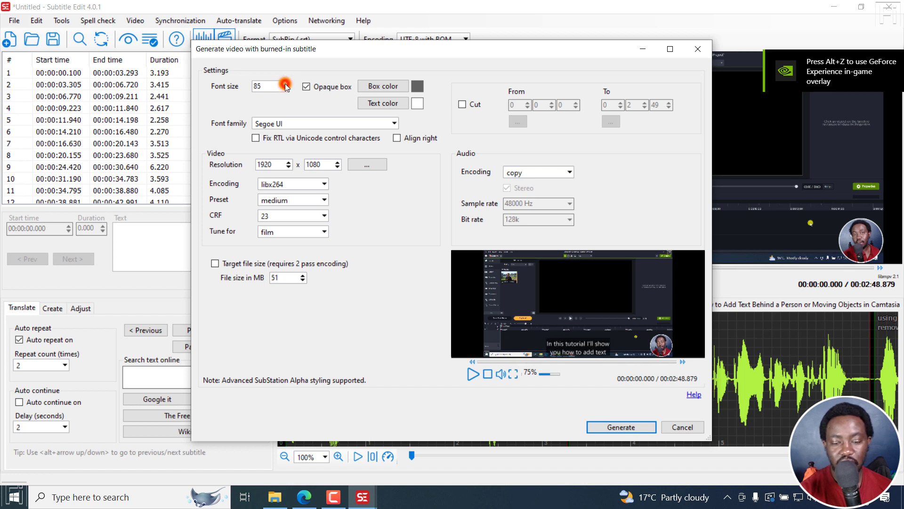
left_click(285, 83)
left_click(285, 84)
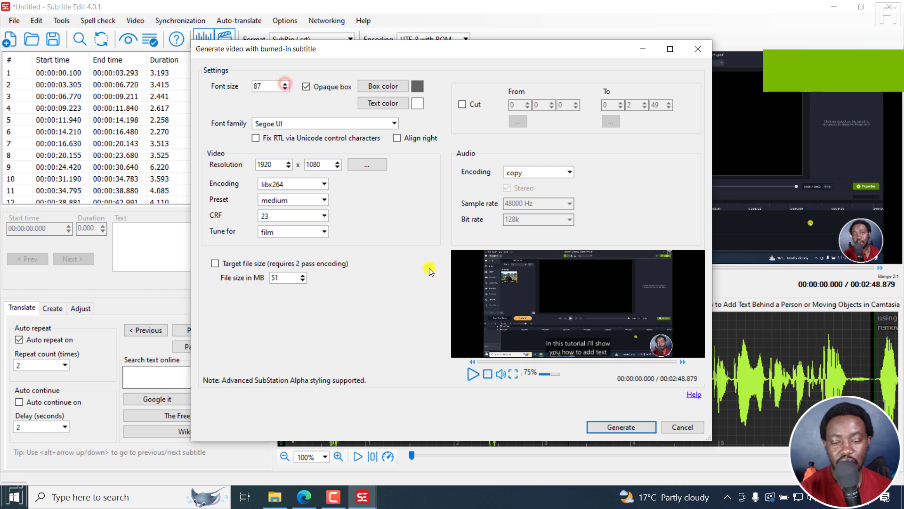
left_click(514, 374)
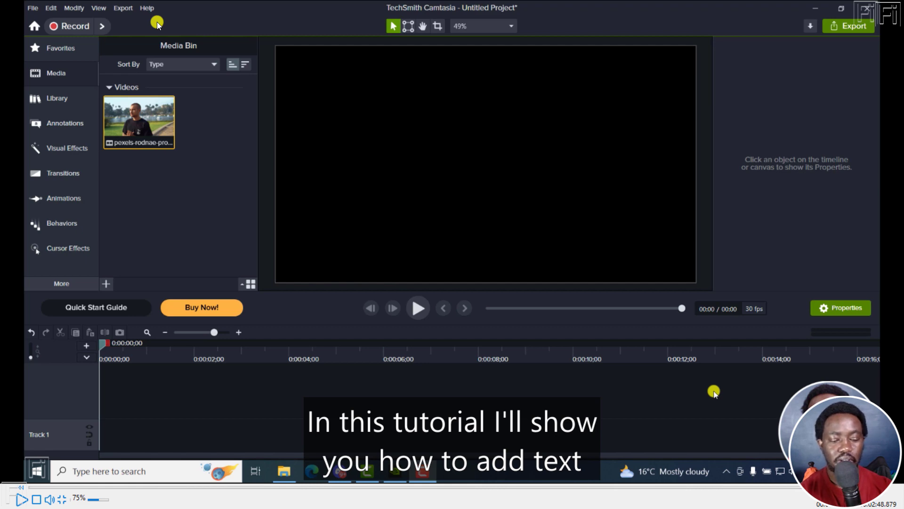
key("Escape")
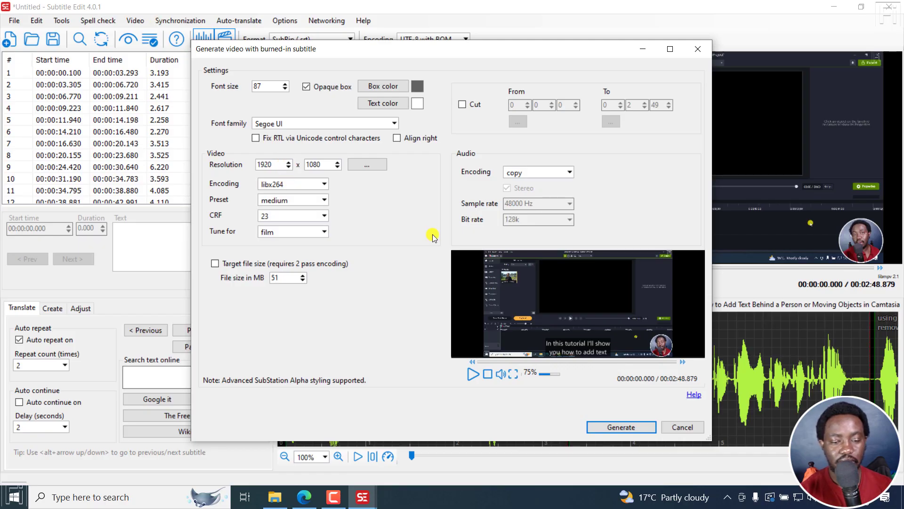
- Try several font families for the burned-in subtitles, settle on Arial MT, and leave the settings without generating the video
left_click(394, 124)
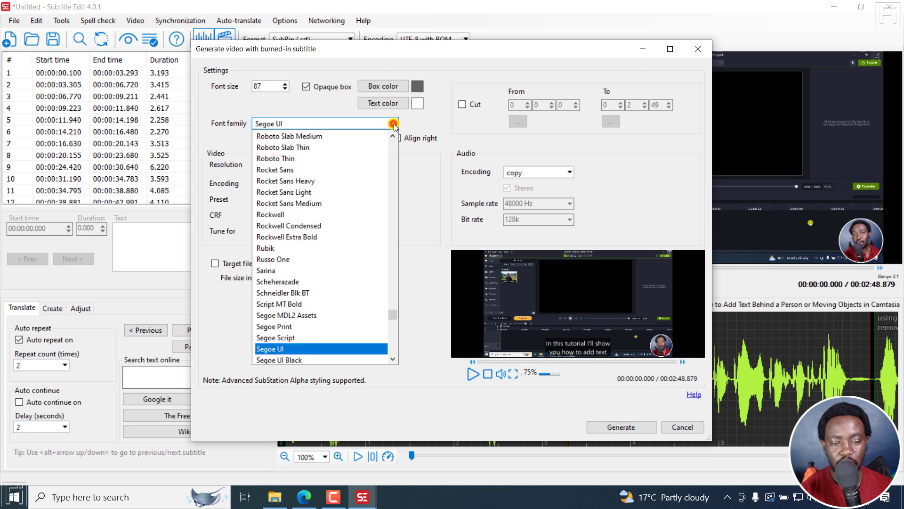
left_click(290, 136)
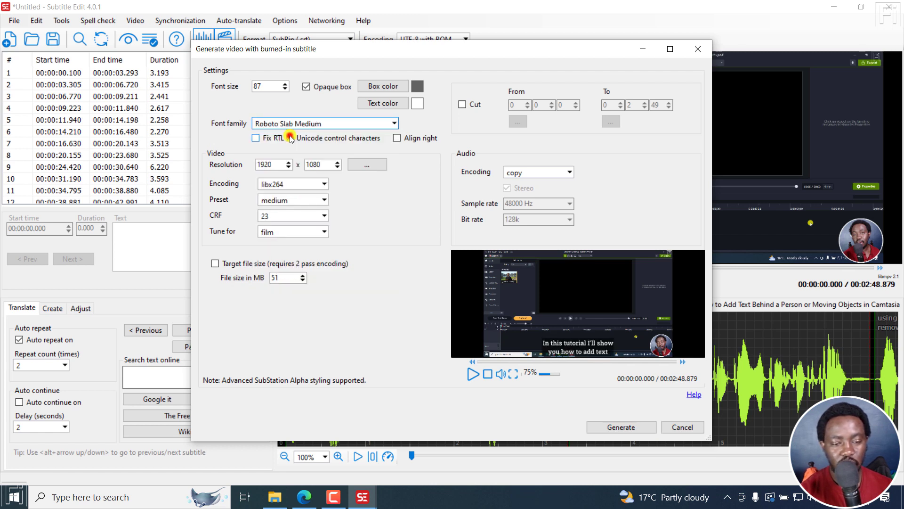
key("Down")
key("Down")
key("Down")
key("Down")
key("Down")
key("Down")
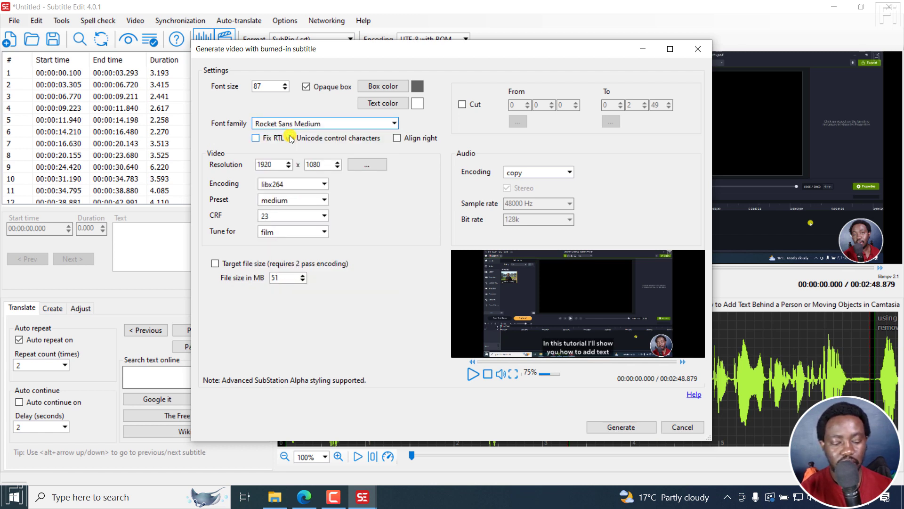
key("a")
key("Down")
key("Down")
key("Down")
key("Down")
key("Down")
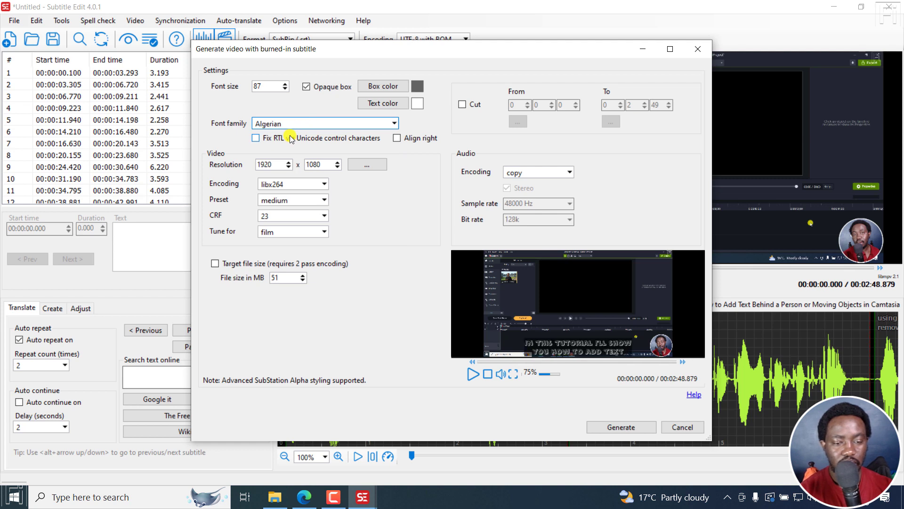
key("Down")
key("Down")
key("Down")
key("Down")
key("Down")
key("Down")
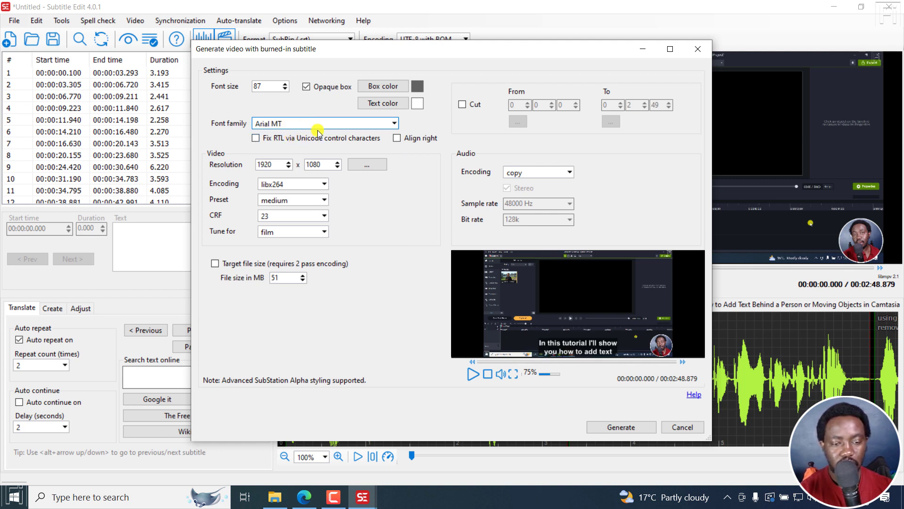
key("Down")
key("Up")
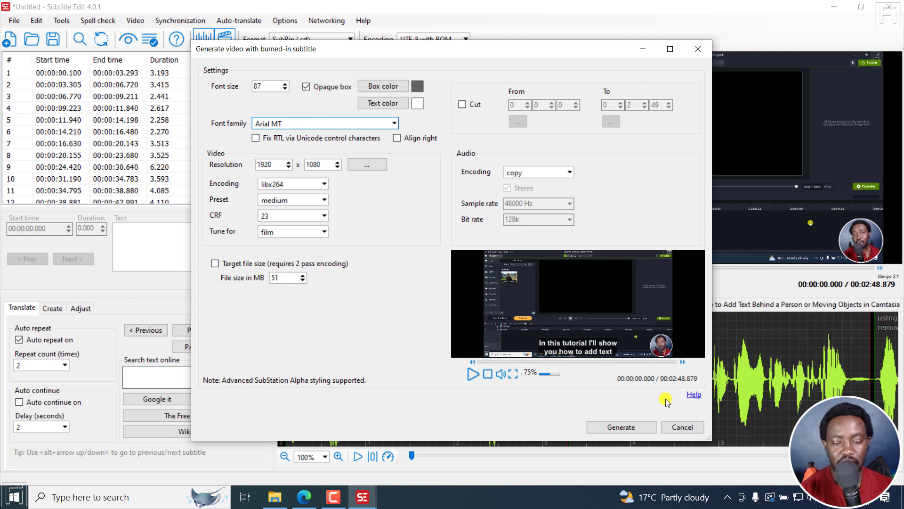
left_click(678, 424)
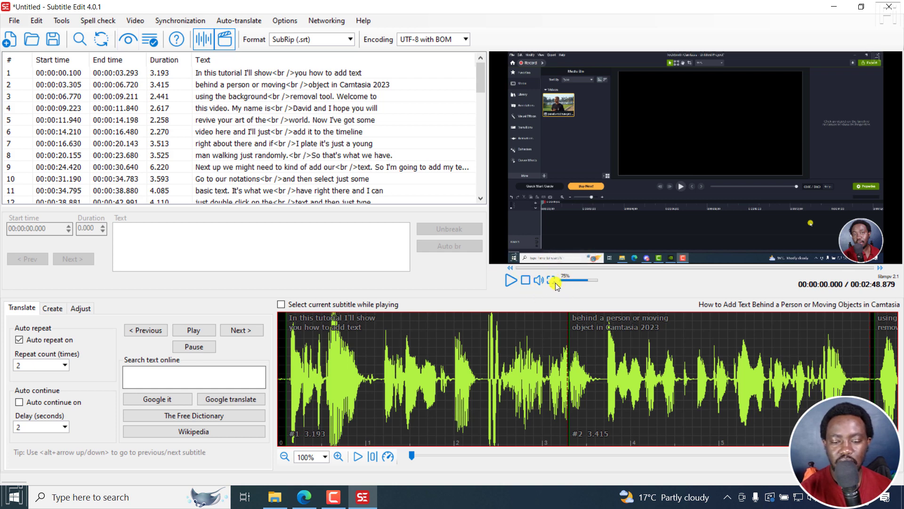
- Open the Whisper audio-to-text settings and switch the engine to Purfview's Faster-Whisper
left_click(142, 21)
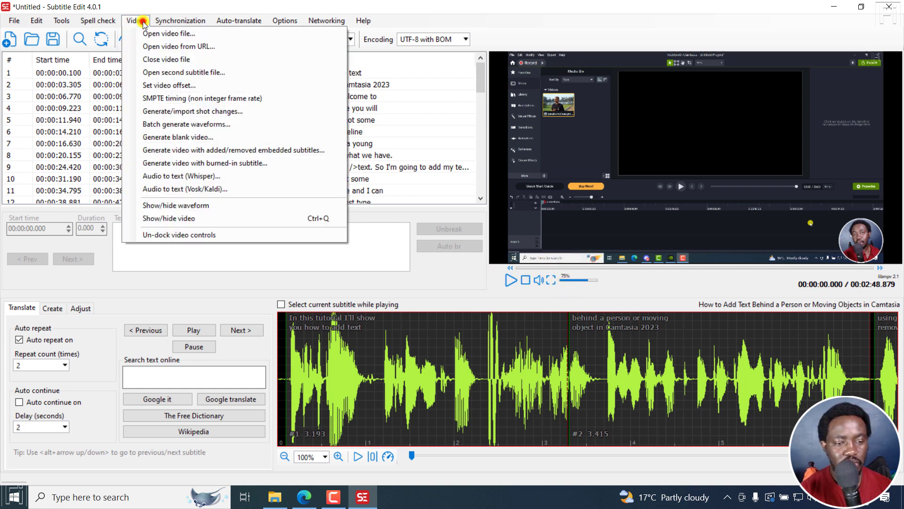
left_click(187, 176)
left_click(450, 279)
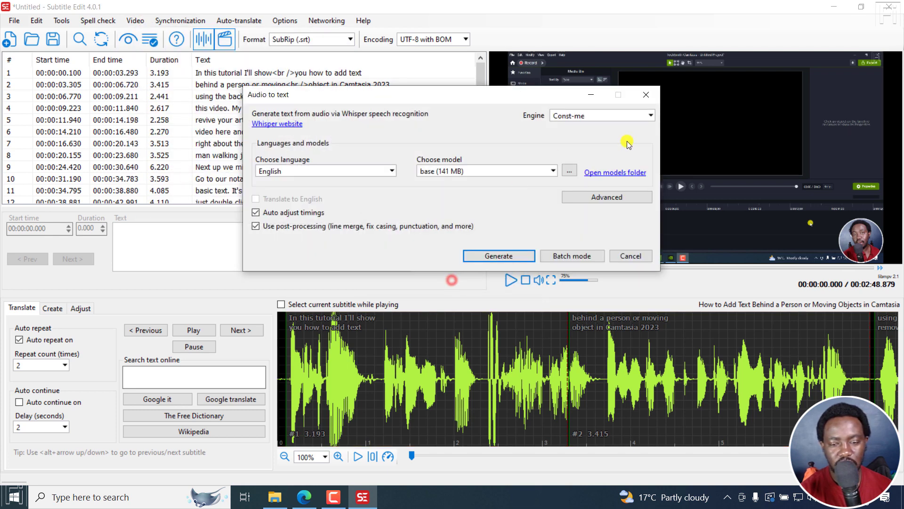
left_click(611, 114)
left_click(596, 139)
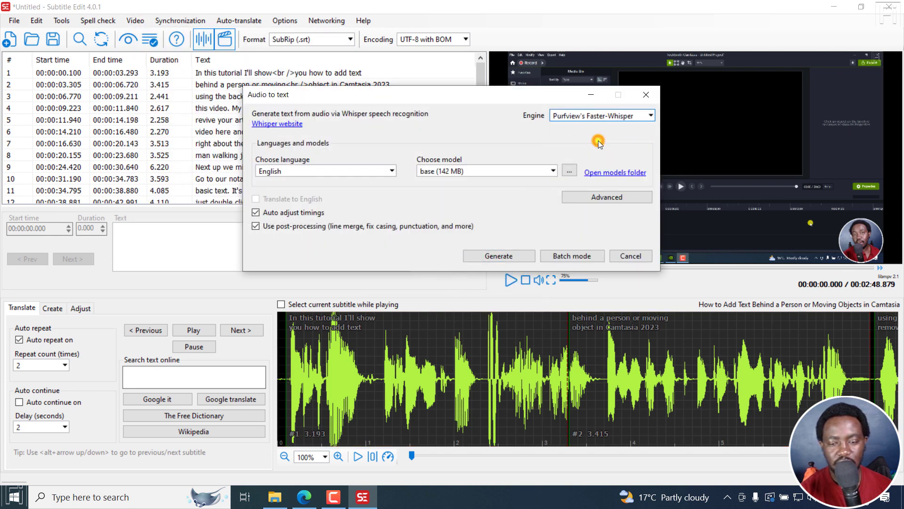